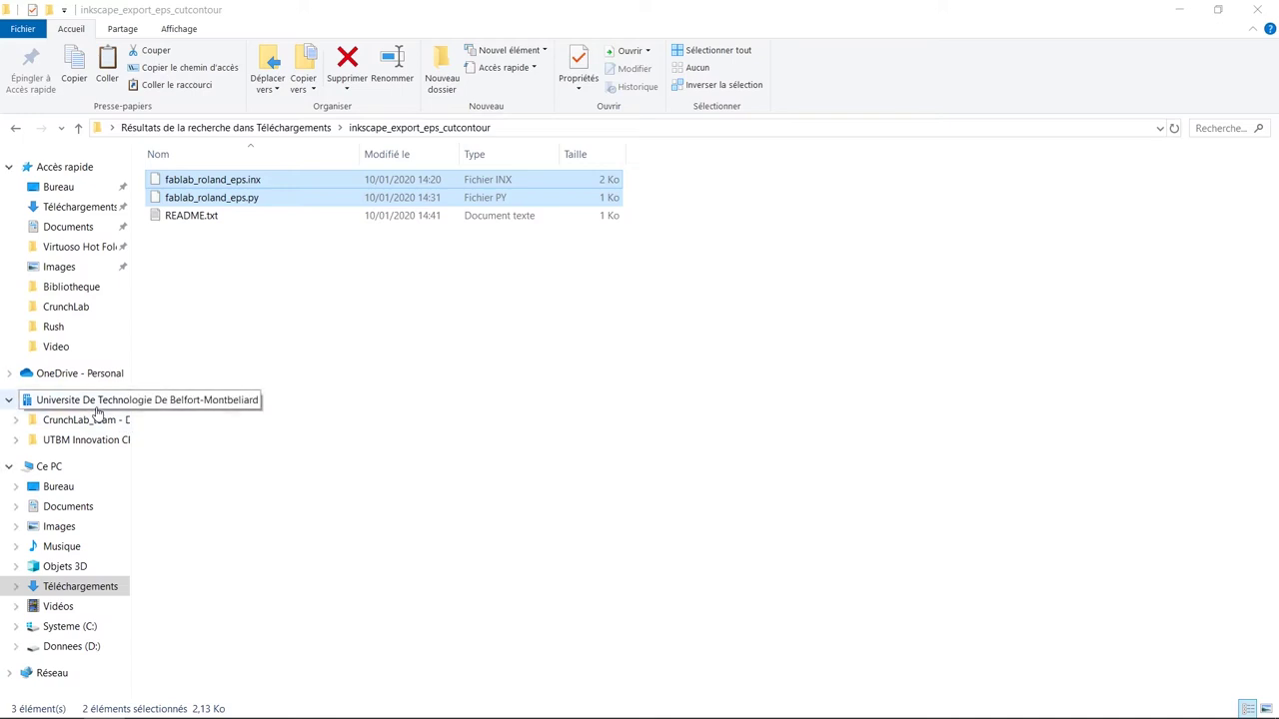
Step: Paste the copied fablab_roland_eps.inx and fablab_roland_eps.py files into the folder C:\Programmes\Inkscape\share\extensions
click(64, 627)
double_click(200, 322)
scroll(264, 352, down, 1)
scroll(266, 351, down, 1)
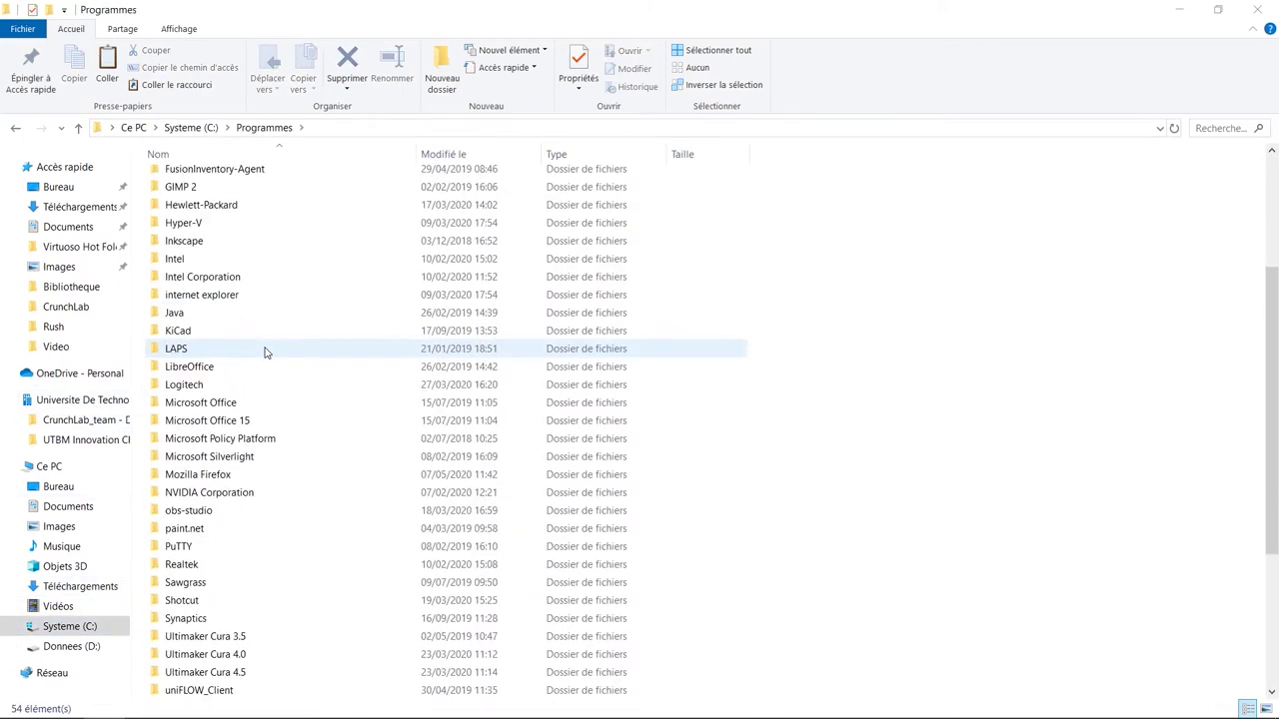
double_click(186, 241)
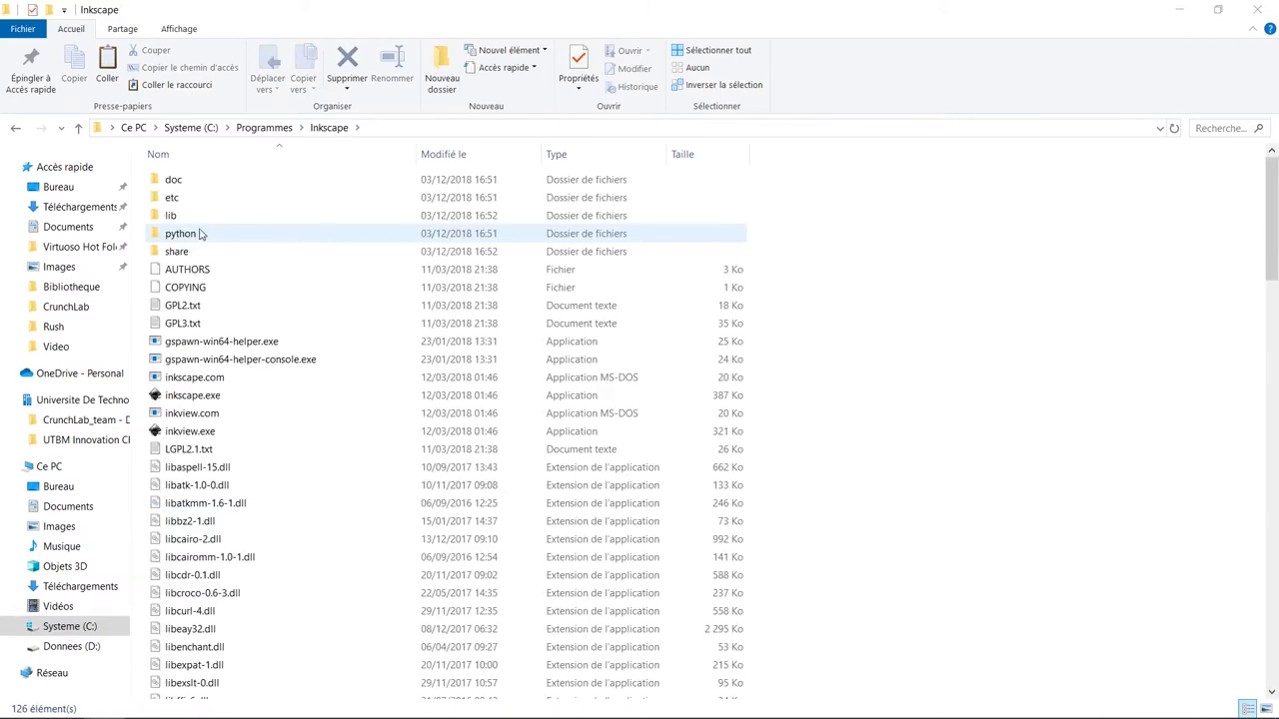
double_click(180, 250)
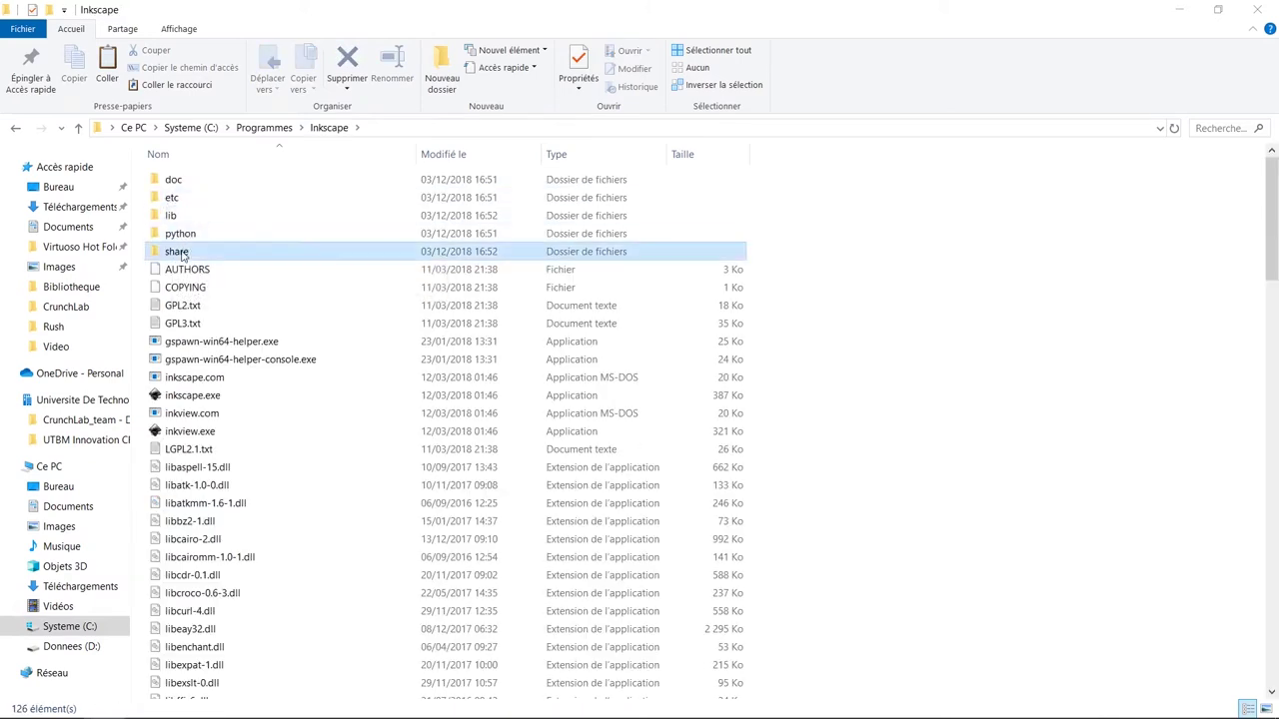
click(189, 235)
double_click(189, 236)
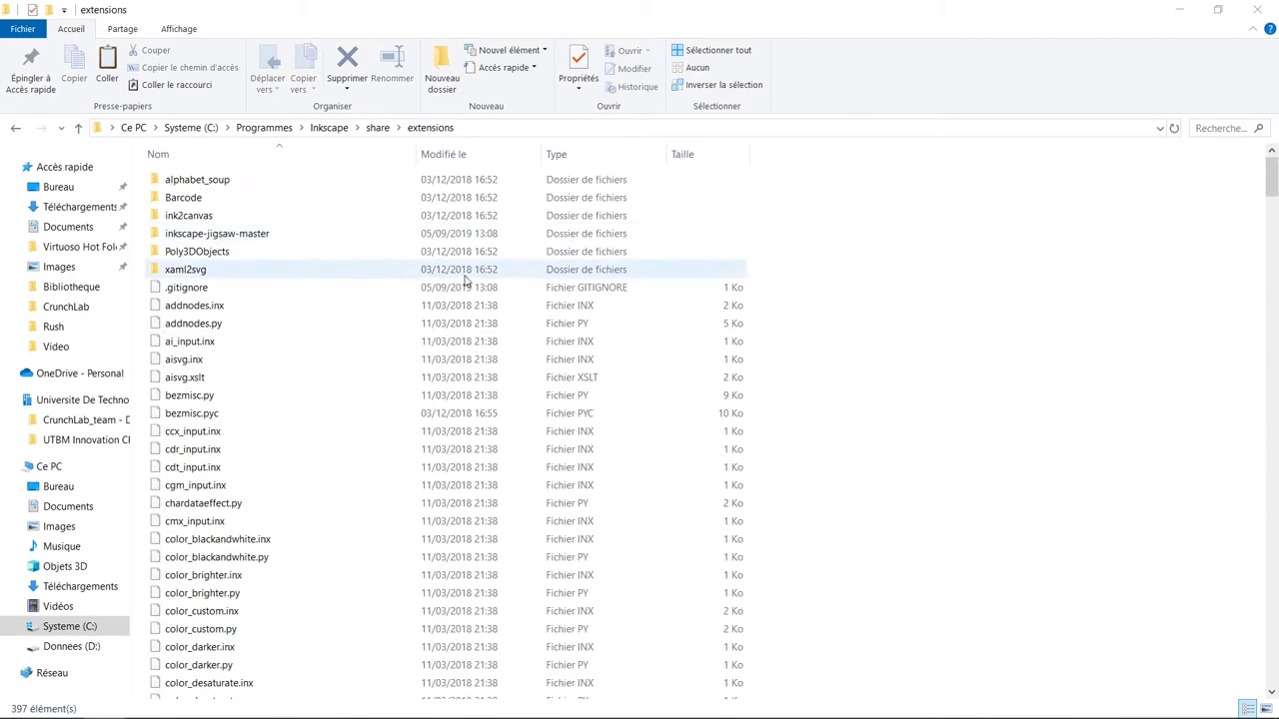
right_click(903, 353)
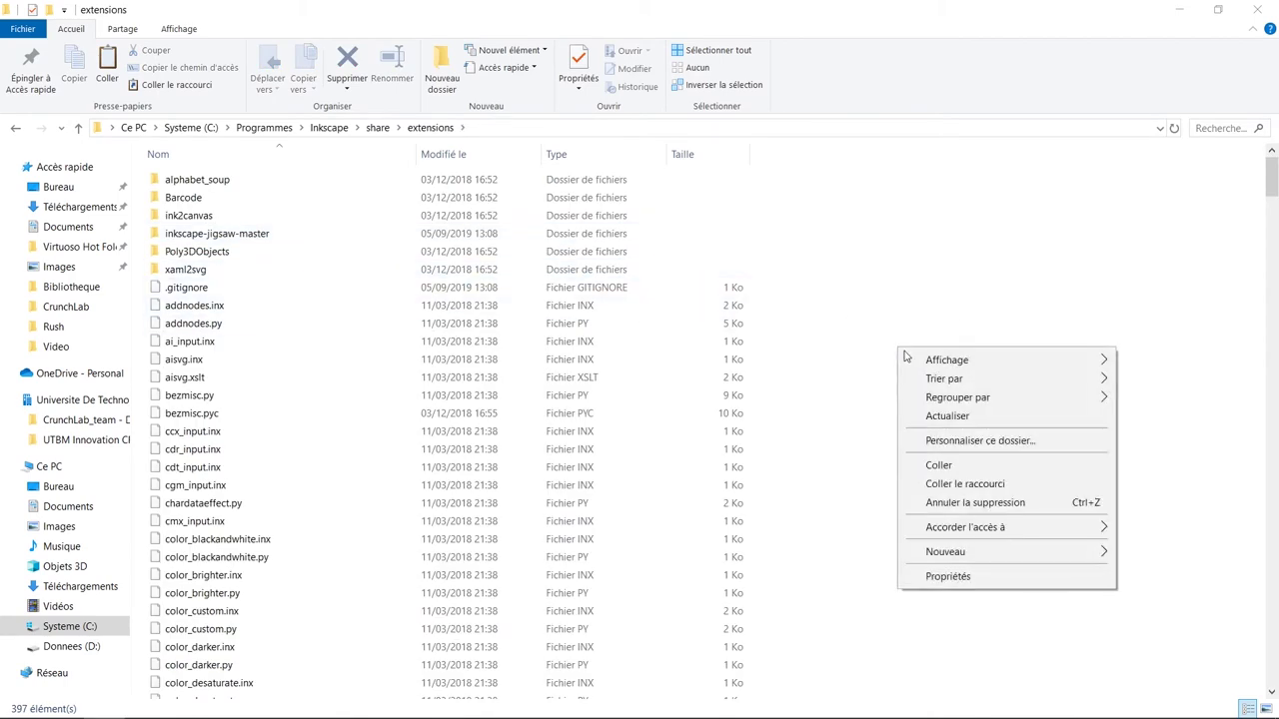
click(960, 466)
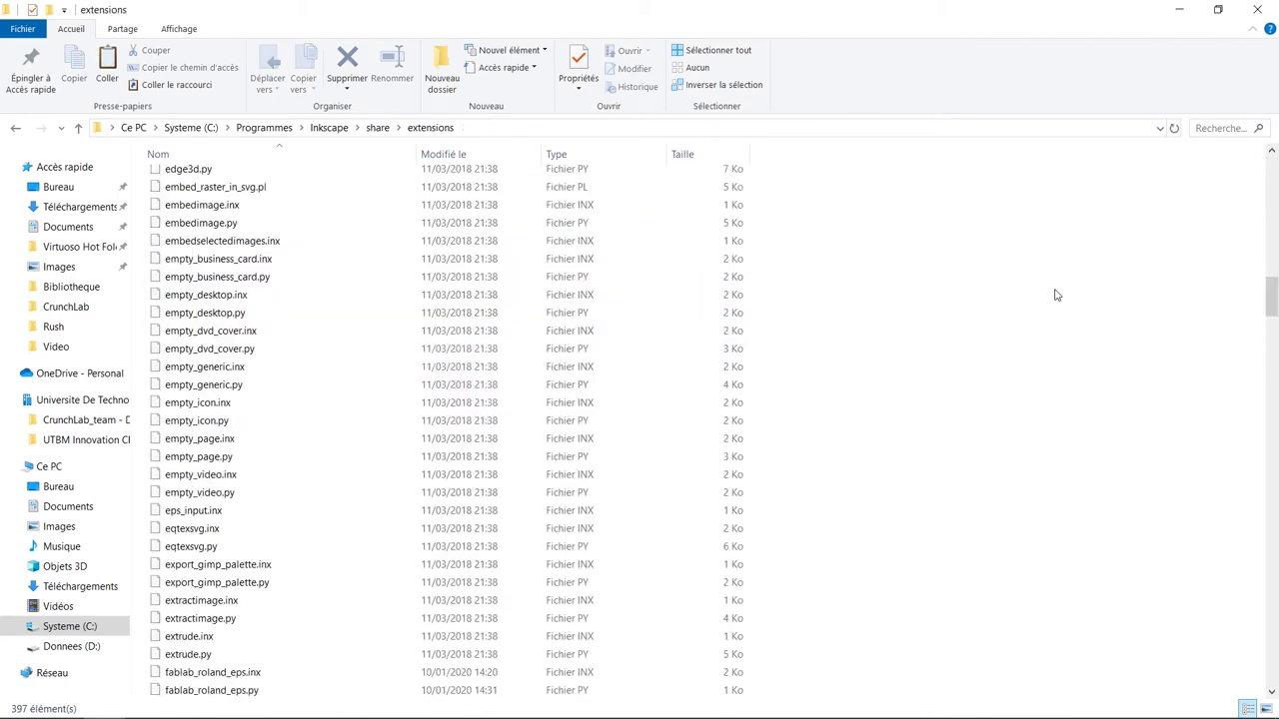
Step: Close the file explorer, the web browser and the LOGOCRUNCHLAB-QUADRI.pdf drawing without saving the drawing
click(1261, 9)
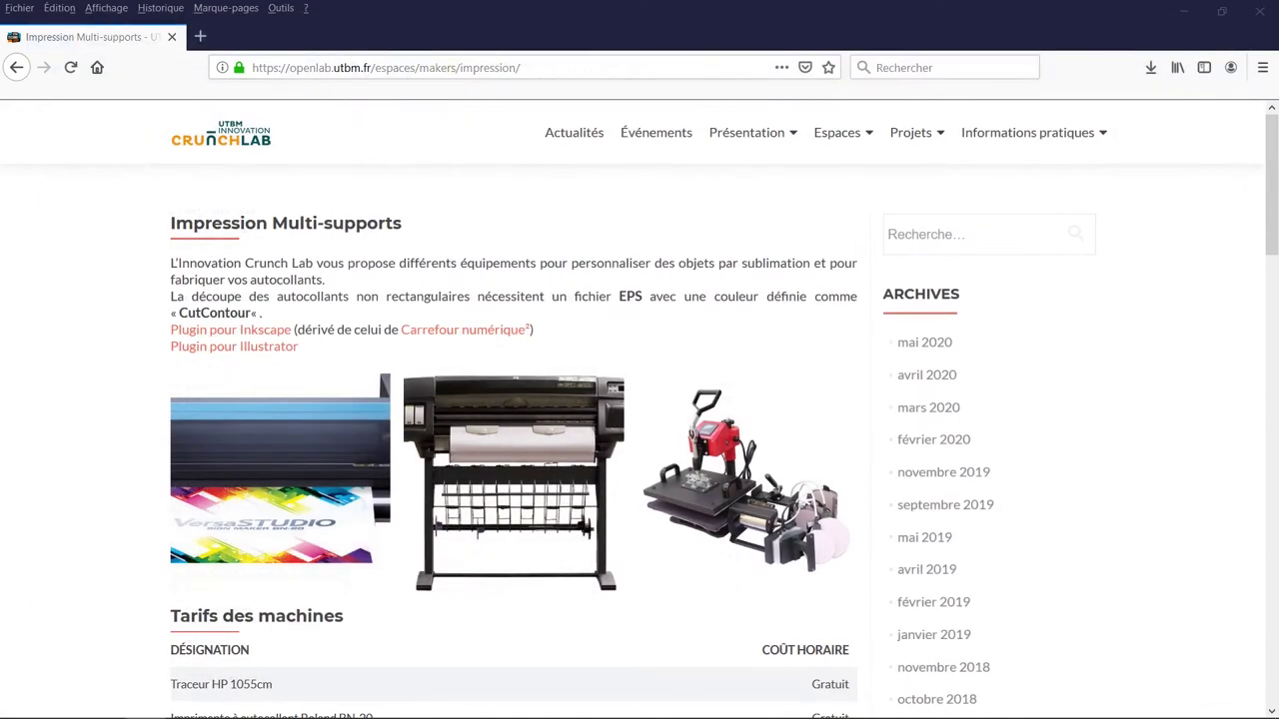
click(1259, 11)
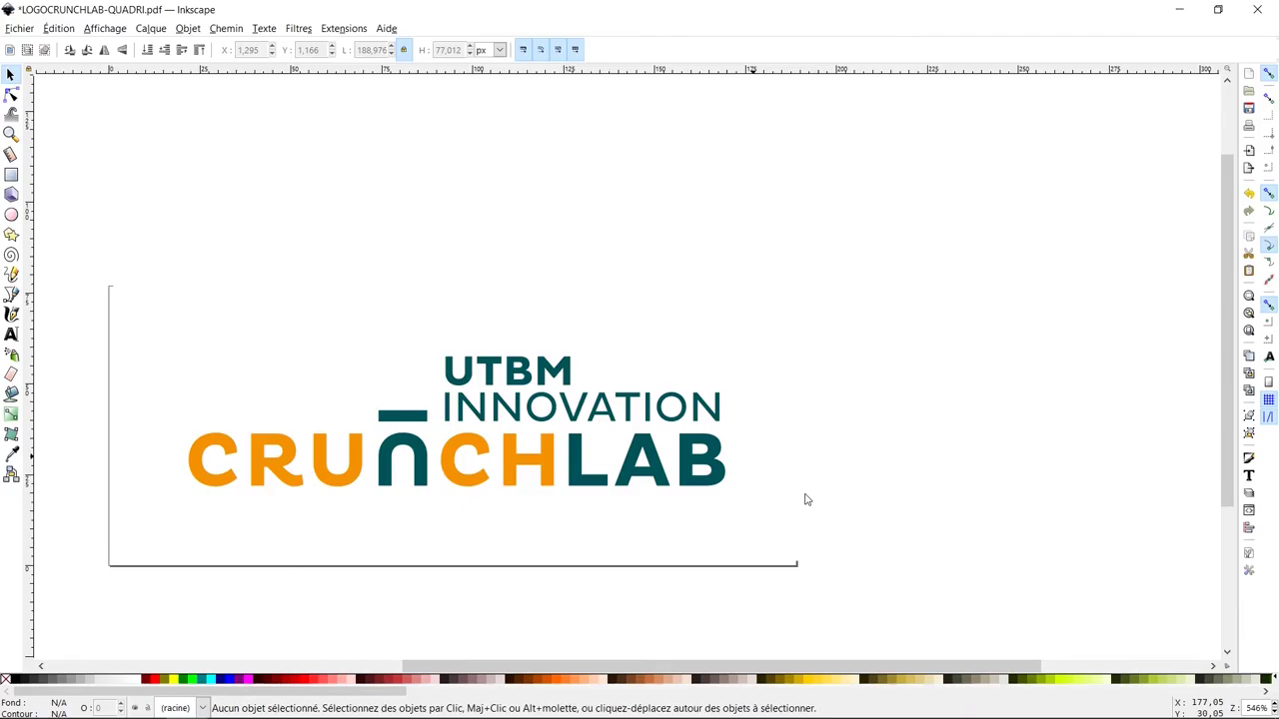
click(1257, 8)
click(547, 447)
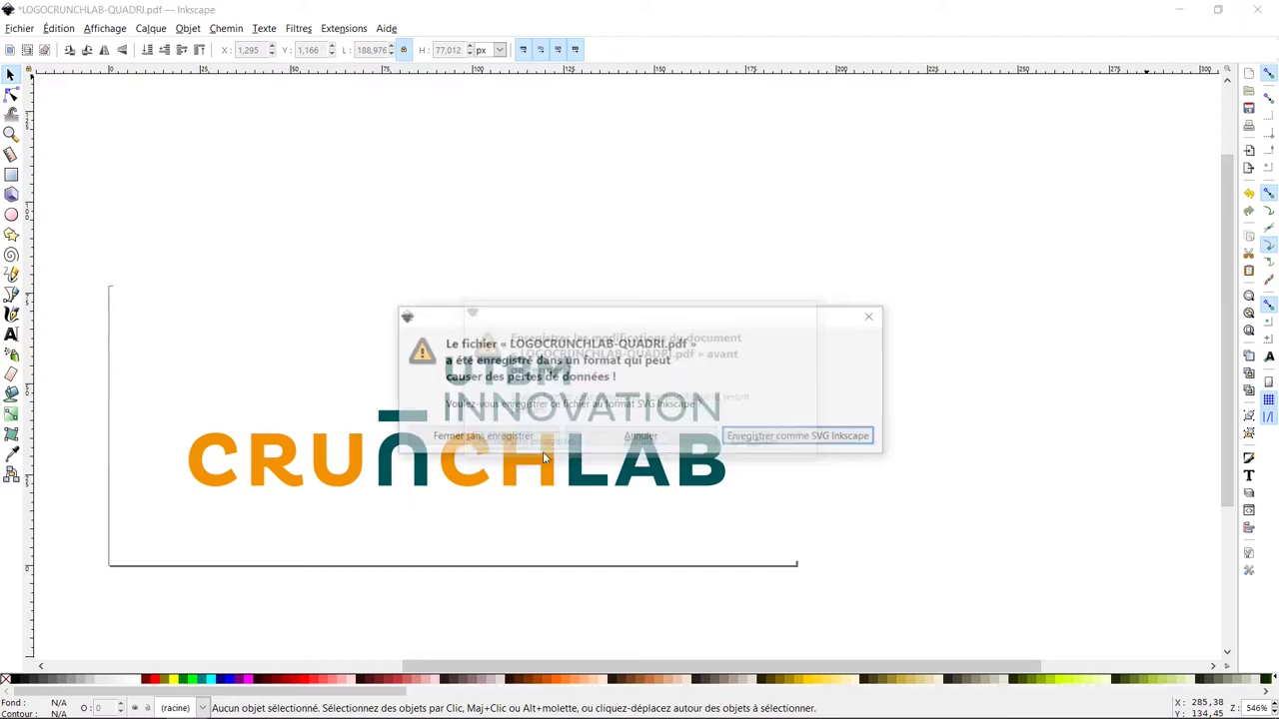
click(547, 440)
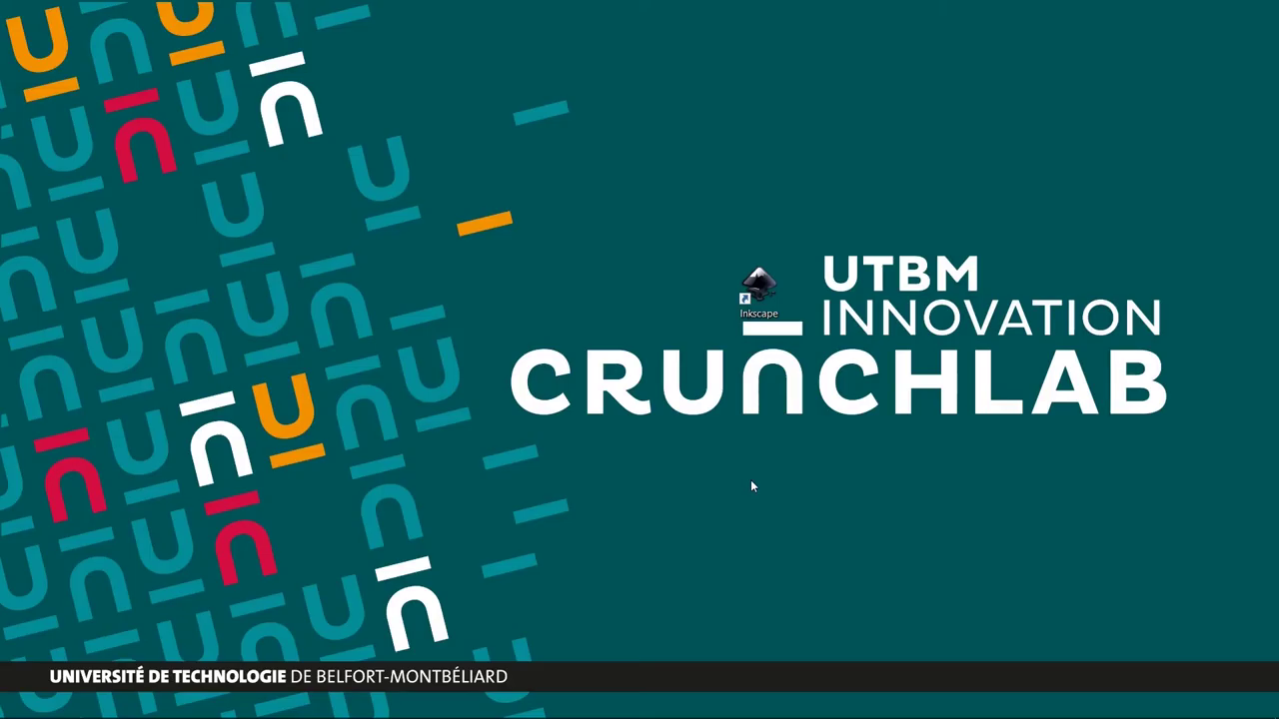
Step: Restart Inkscape and open LOGOCRUNCHLAB-QUADRI.jpg as an embedded image in a maximized window
double_click(757, 298)
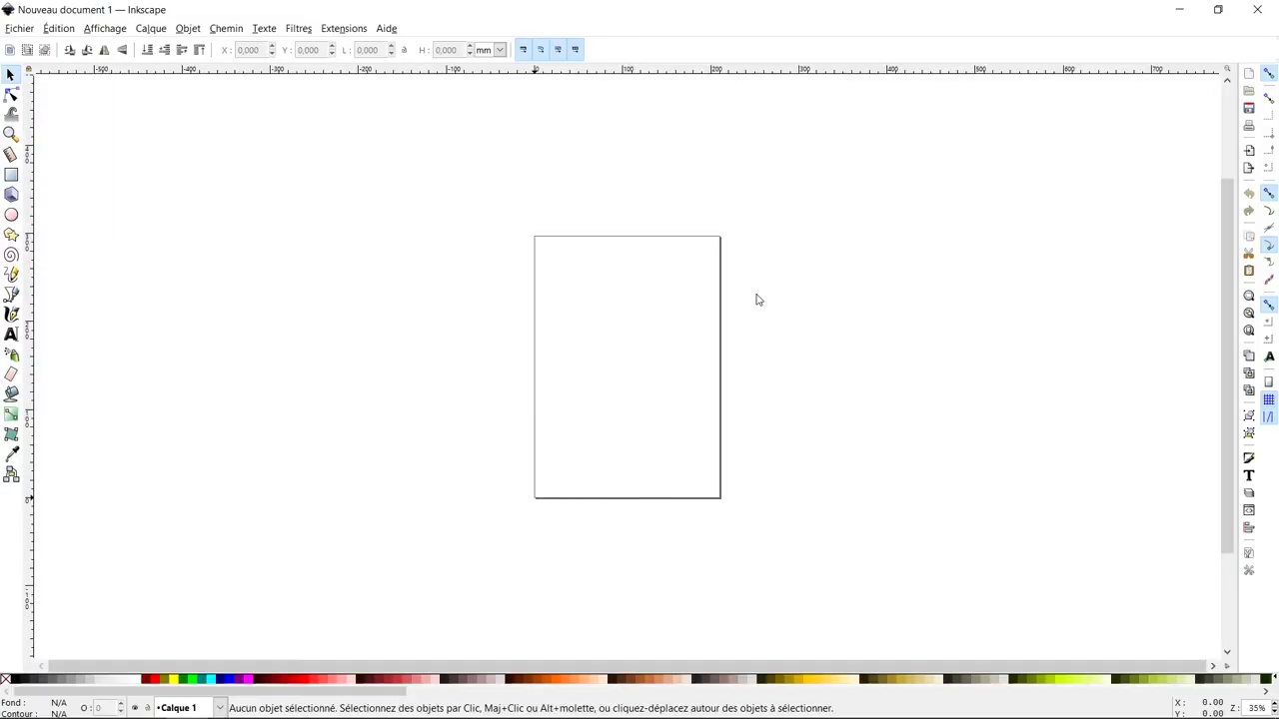
click(17, 28)
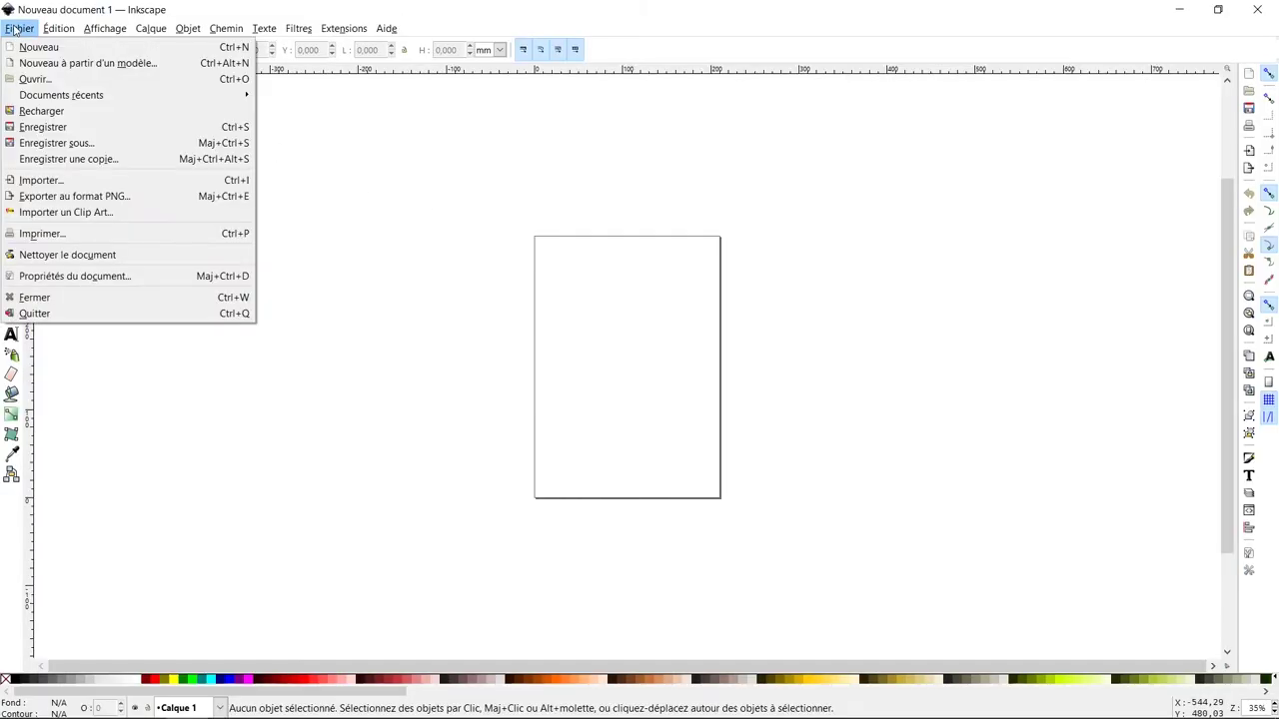
click(58, 84)
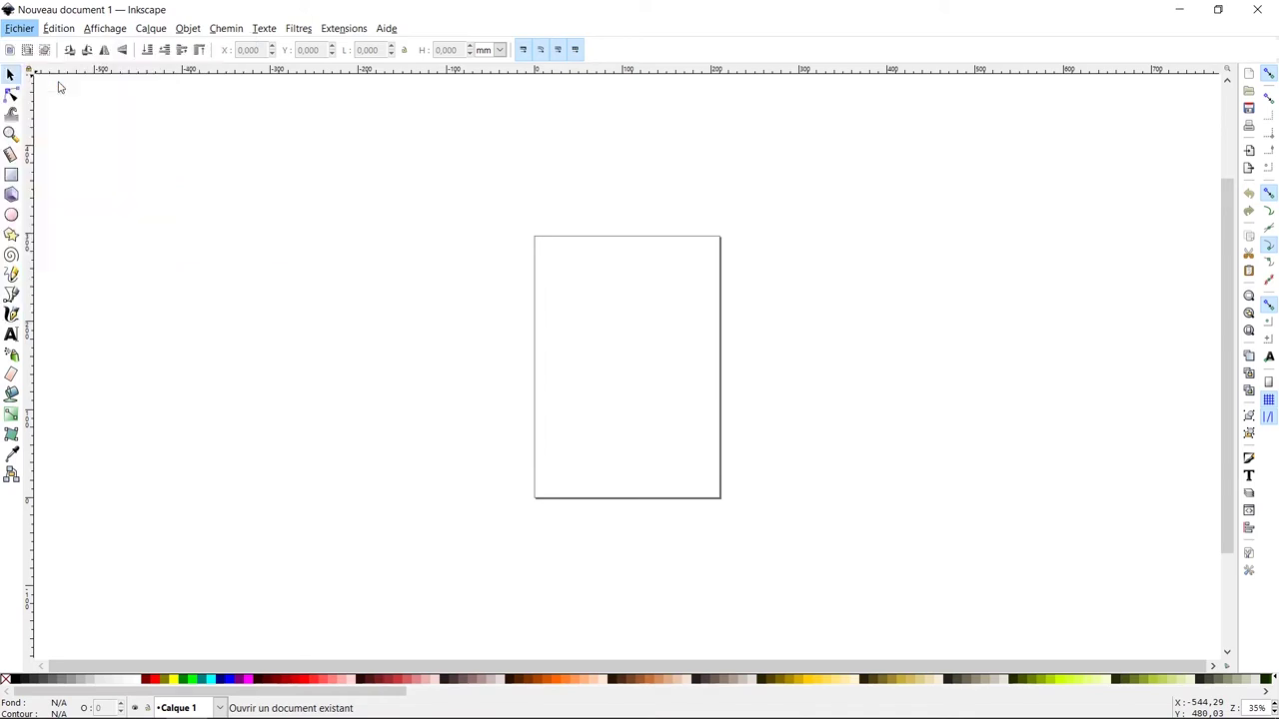
click(149, 295)
double_click(149, 296)
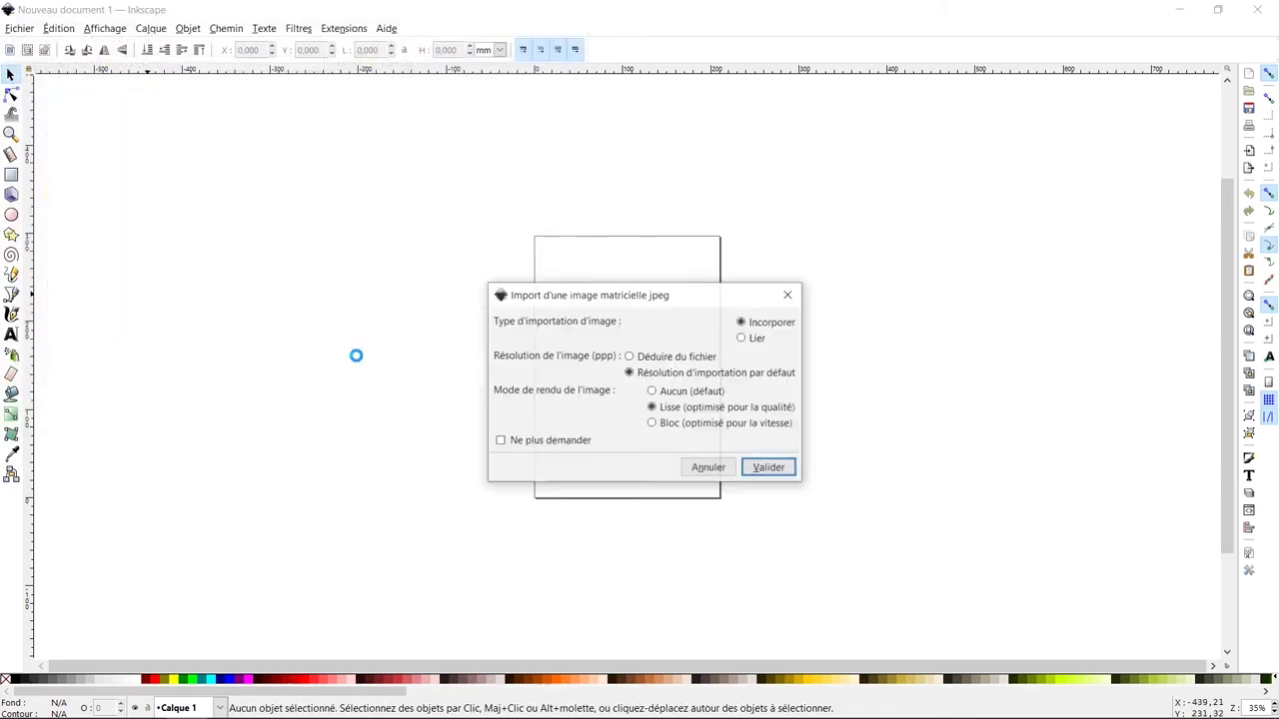
click(767, 465)
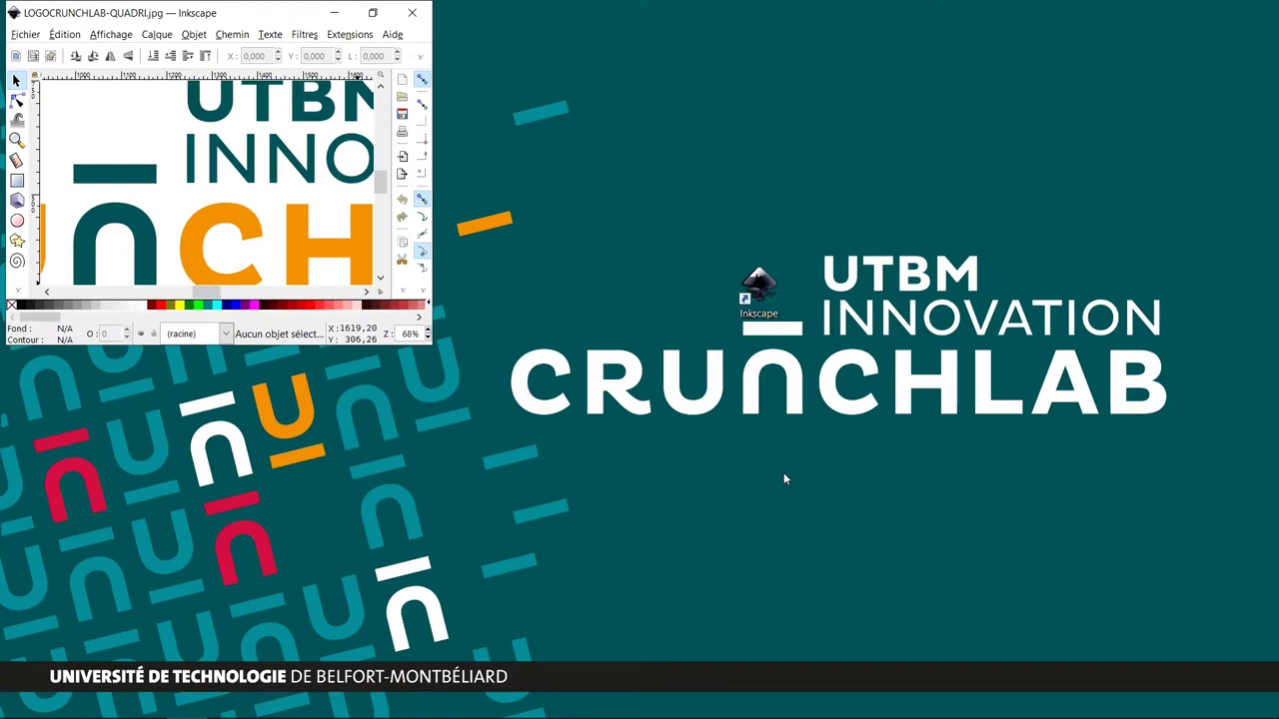
click(373, 12)
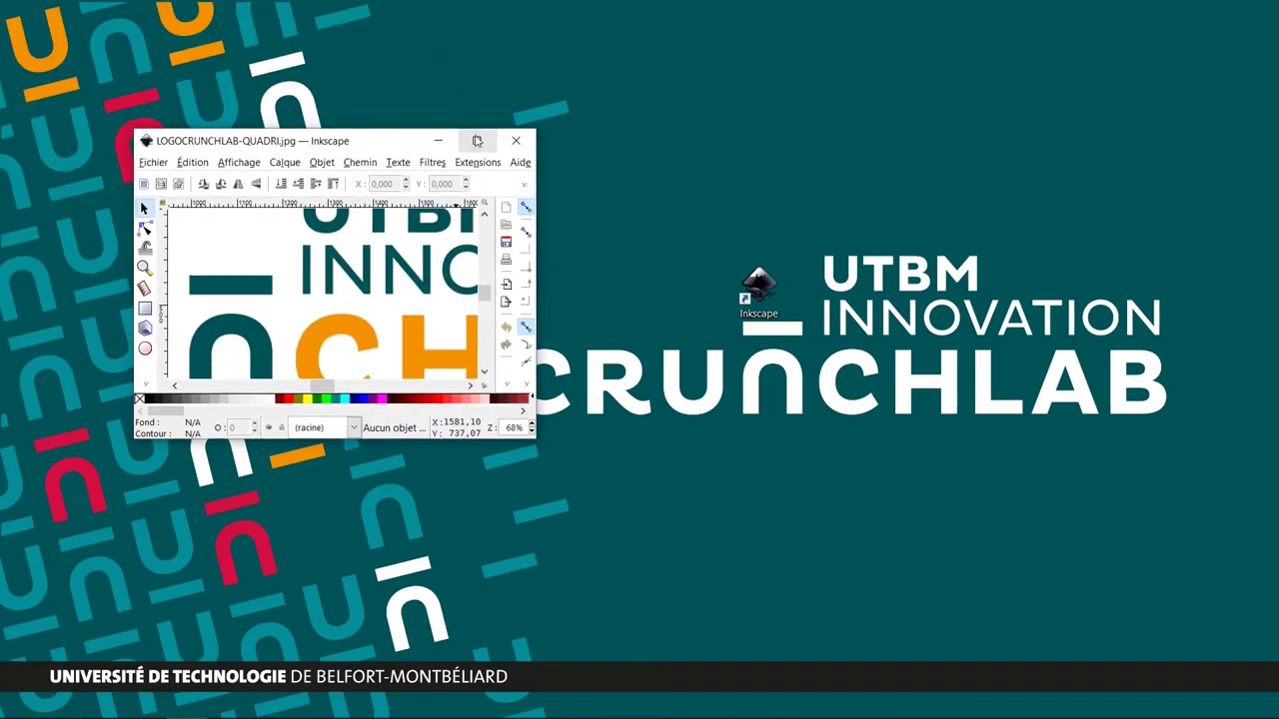
click(477, 141)
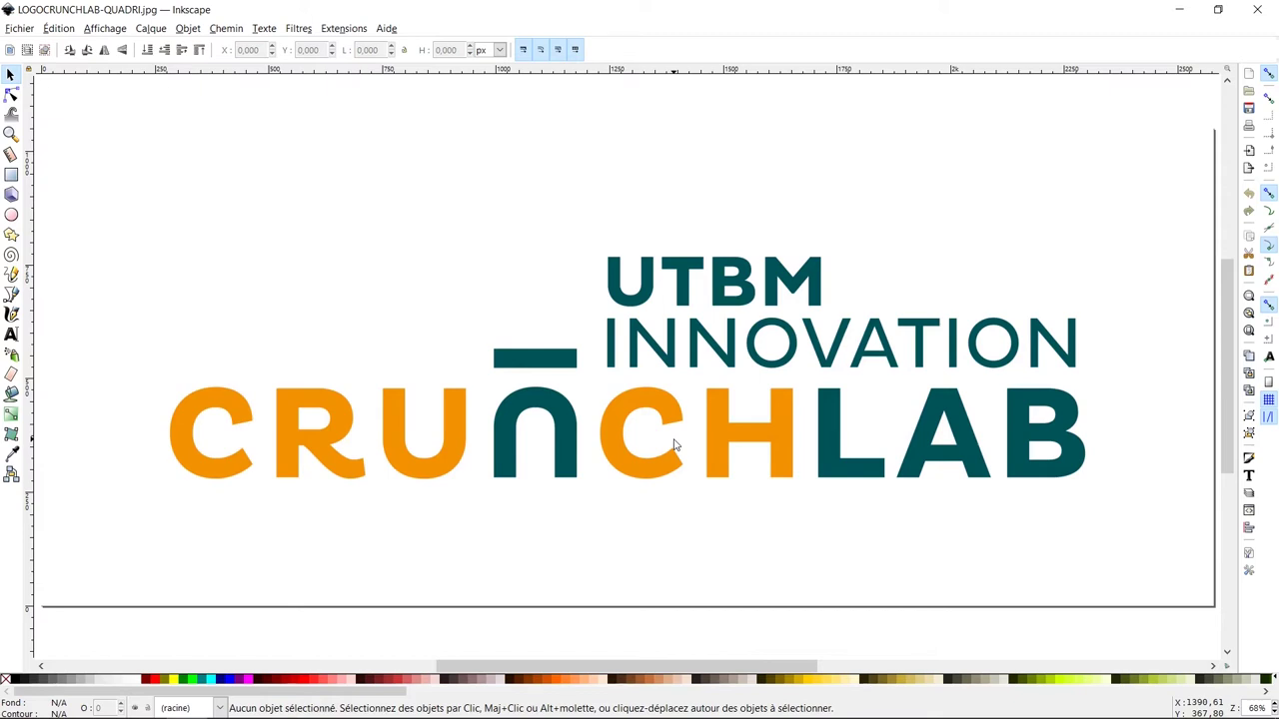
Step: Open the bitmap tracing dialog for the logo image and enable its live preview
click(653, 409)
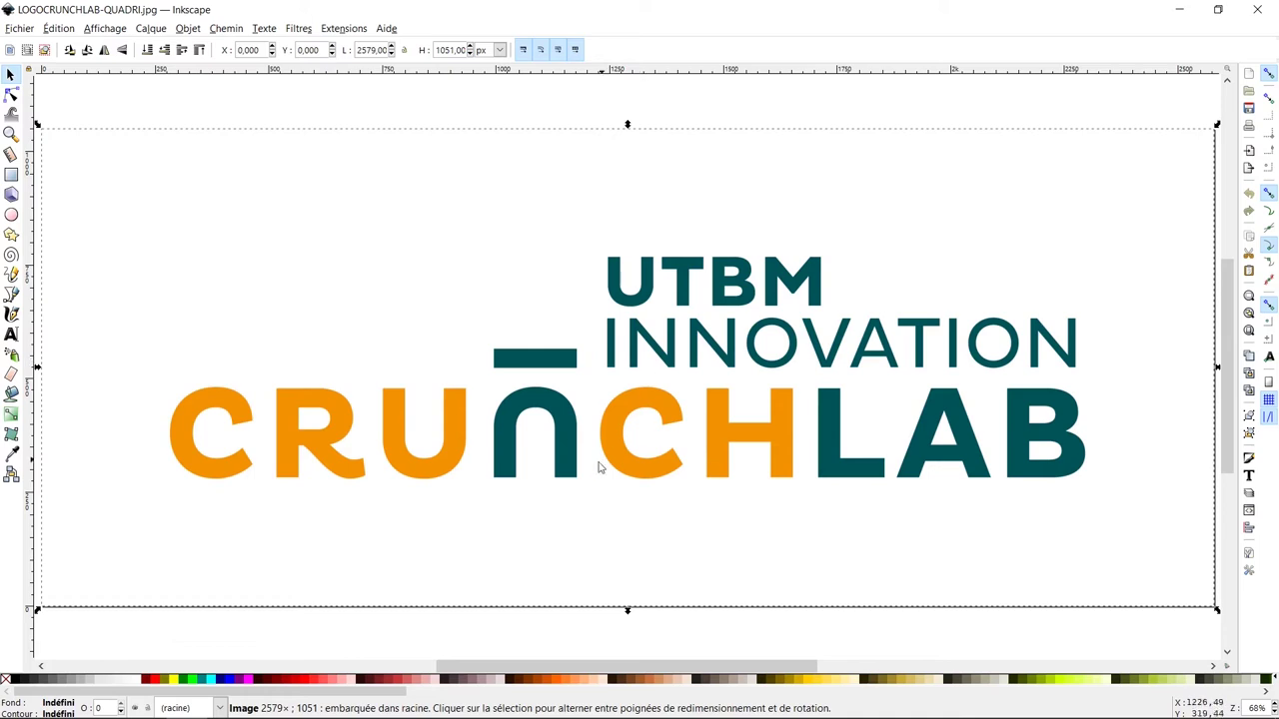
click(226, 28)
click(249, 82)
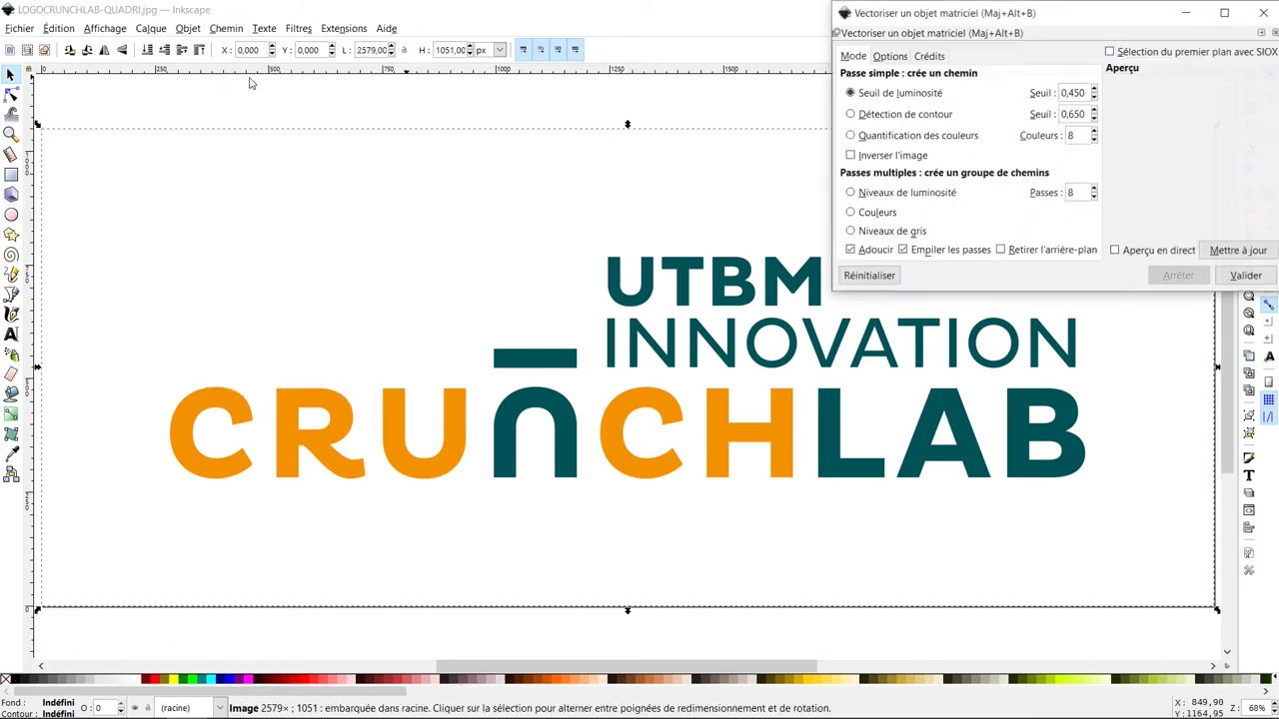
drag(1032, 18, 785, 70)
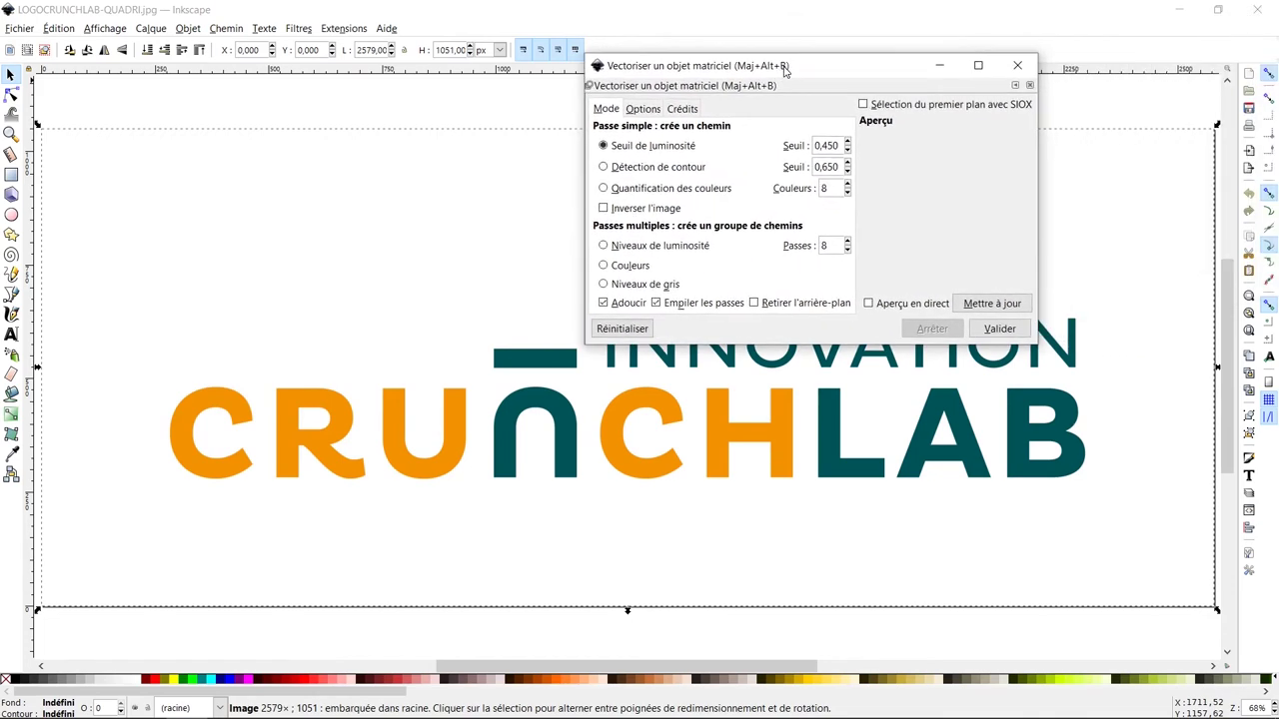
click(869, 305)
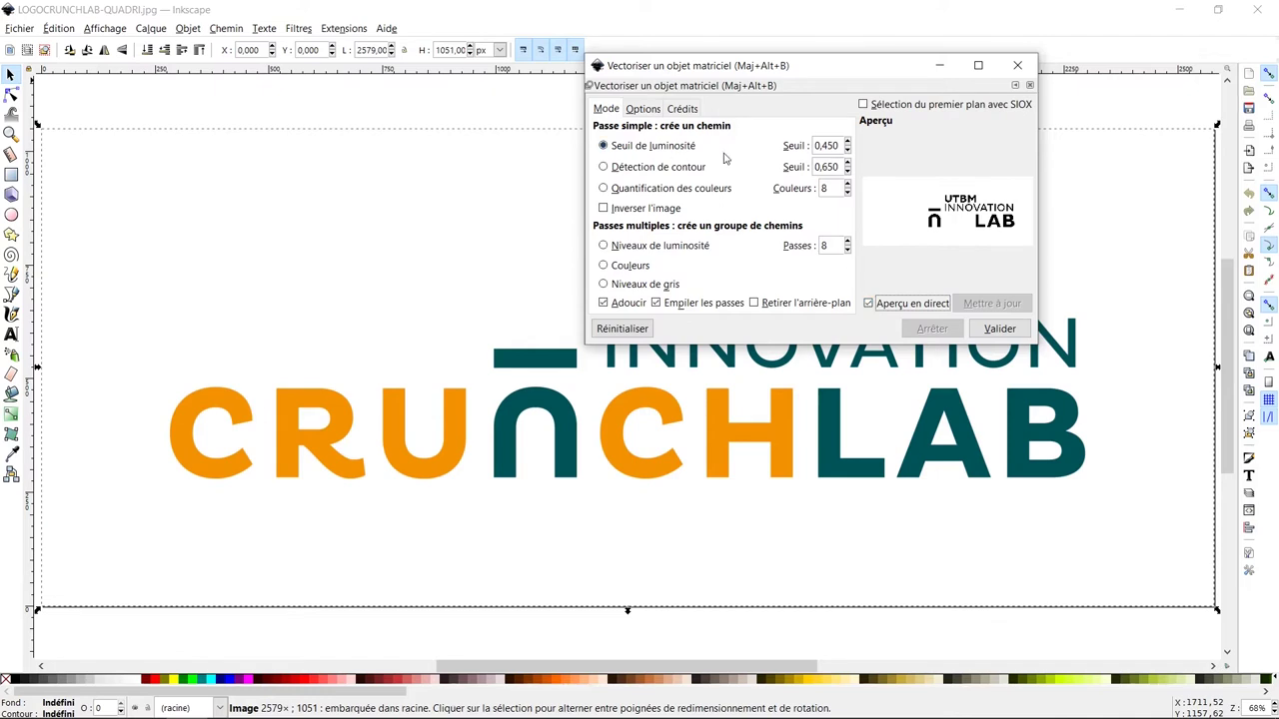
Step: Trace the logo with a brightness threshold of 0.520, with smoothing and scan stacking off, and close the tracing dialog
click(848, 144)
click(848, 143)
click(848, 142)
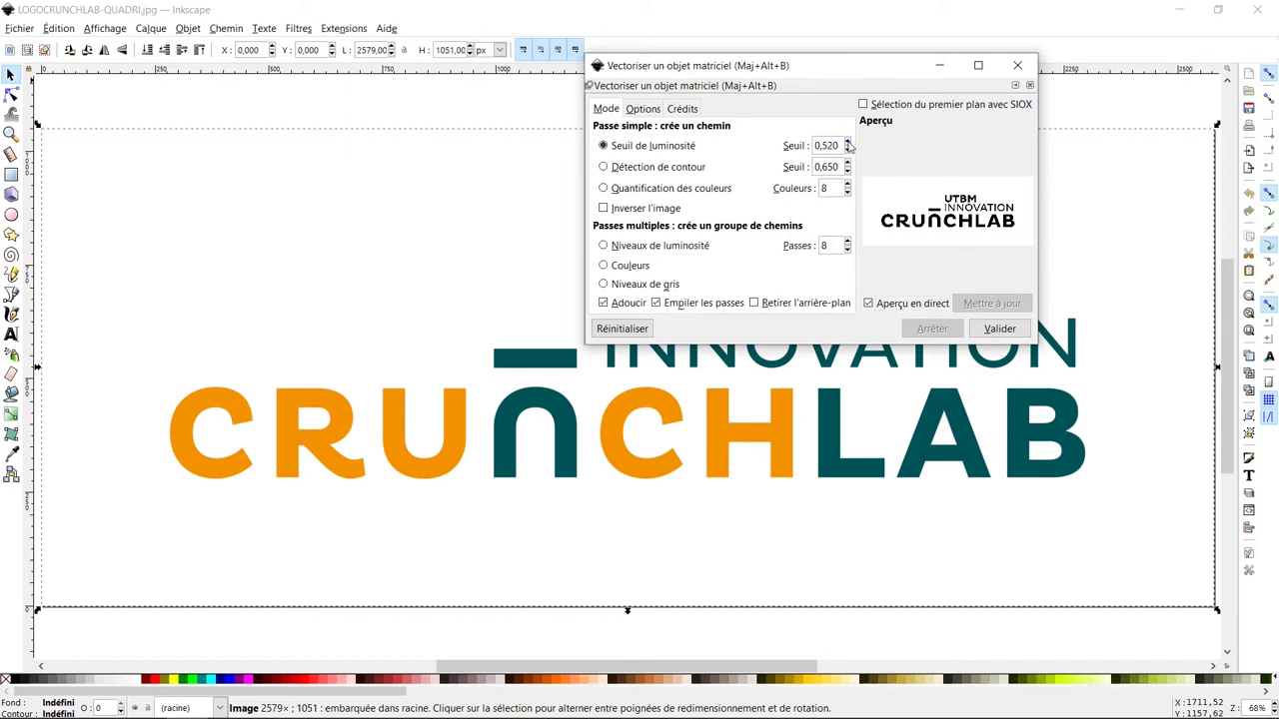
click(657, 303)
click(604, 304)
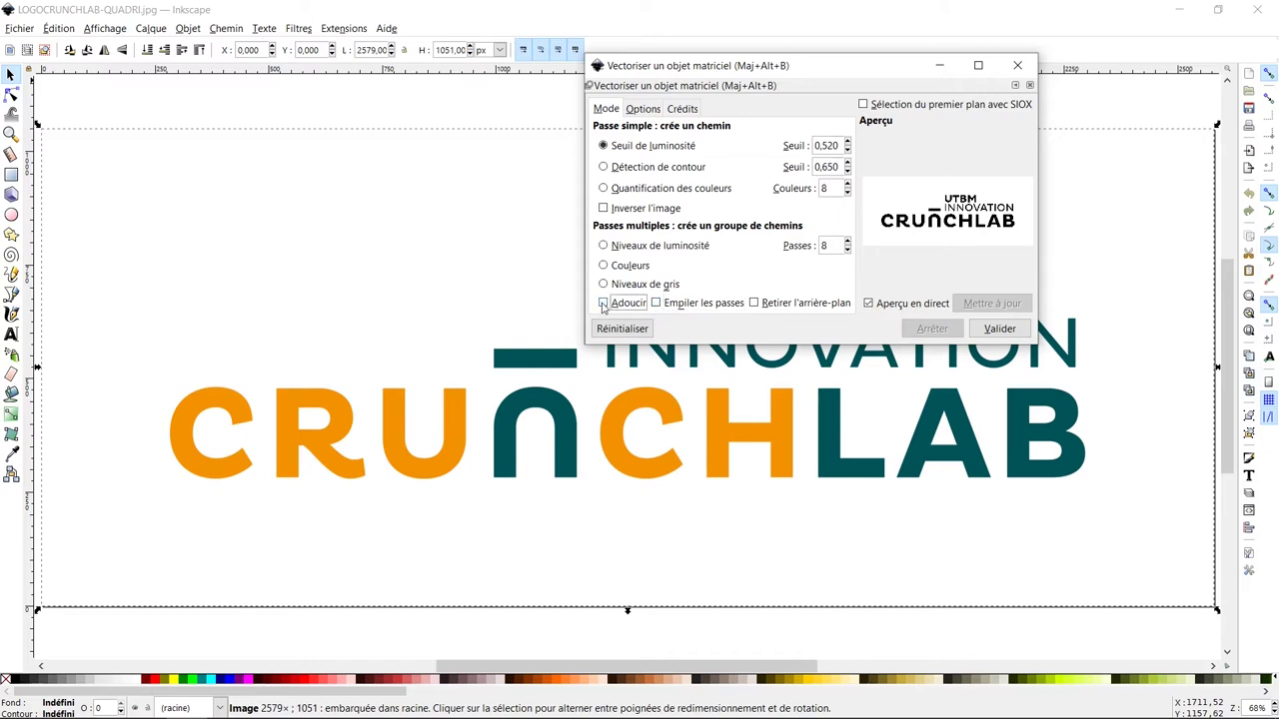
click(1003, 337)
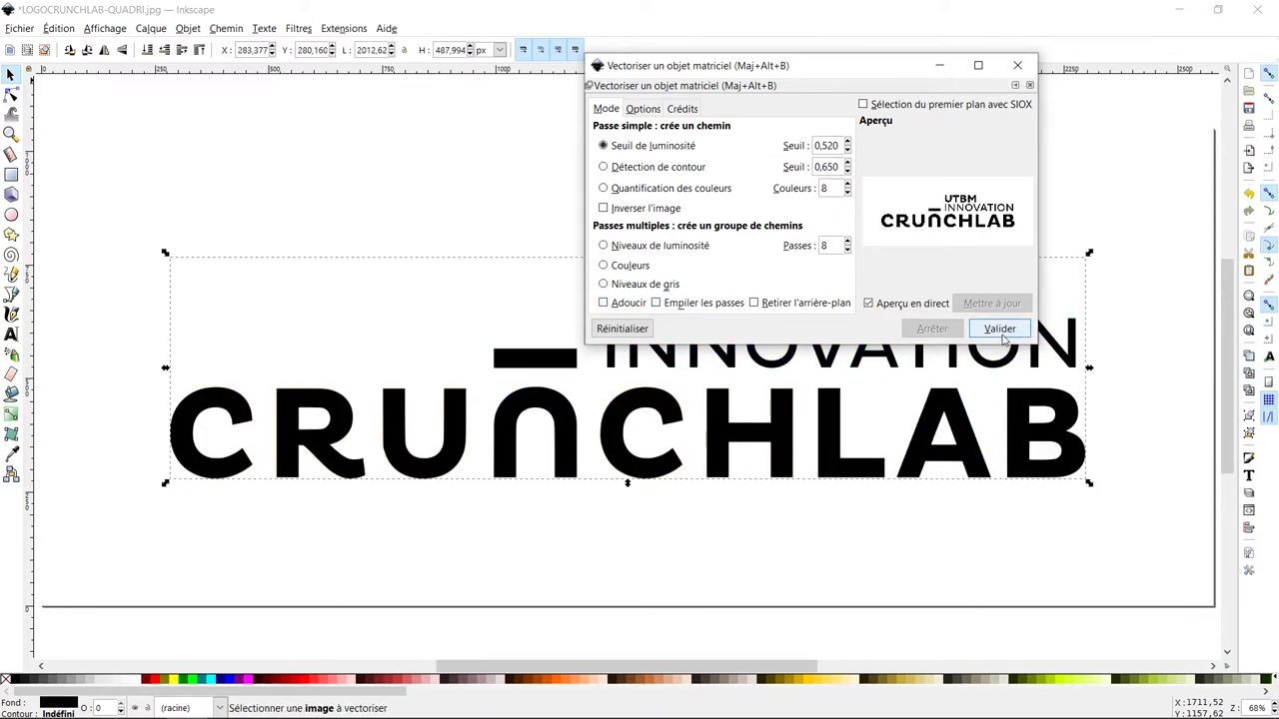
drag(972, 65, 1219, 13)
click(1264, 15)
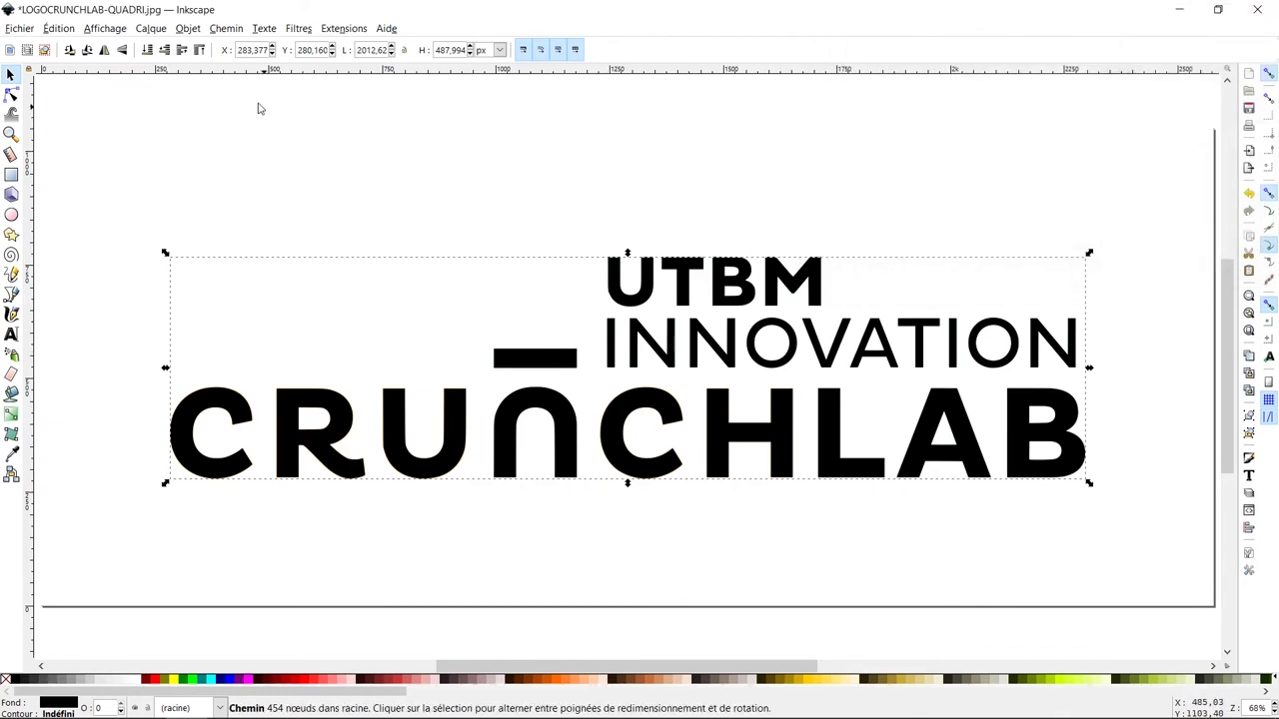
Step: Remove the fill from the traced logo path
click(188, 28)
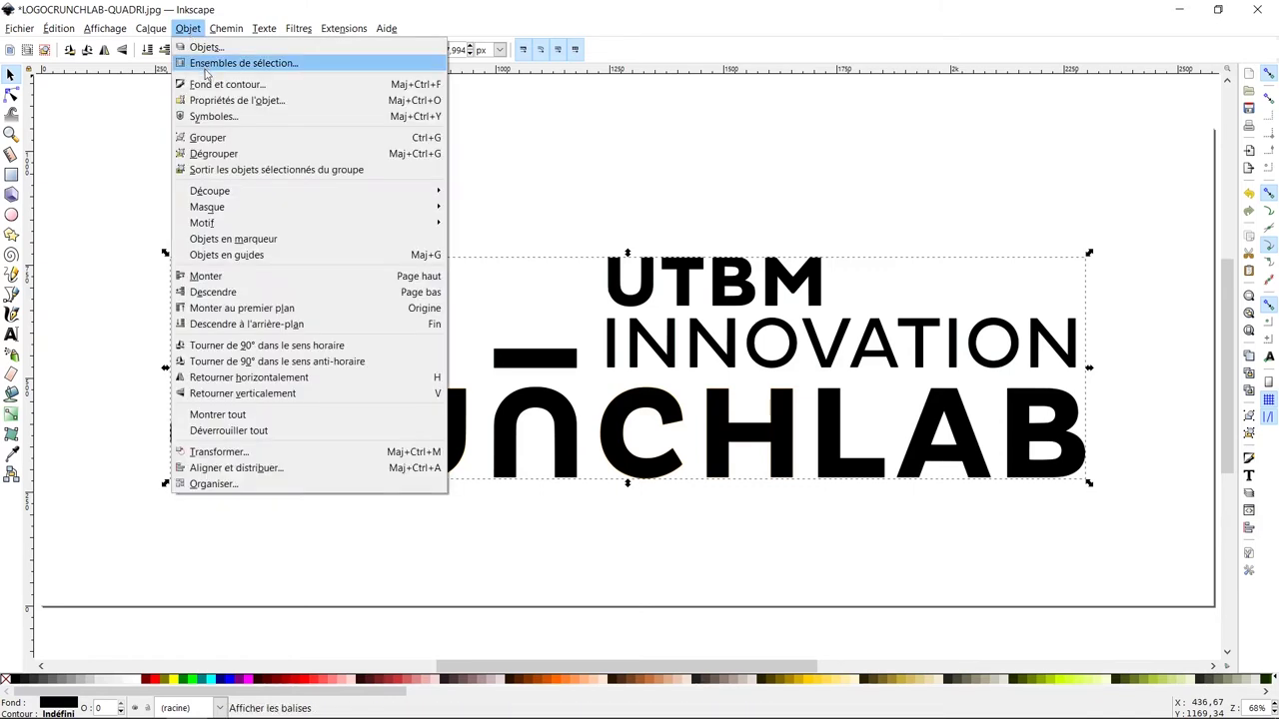
click(205, 60)
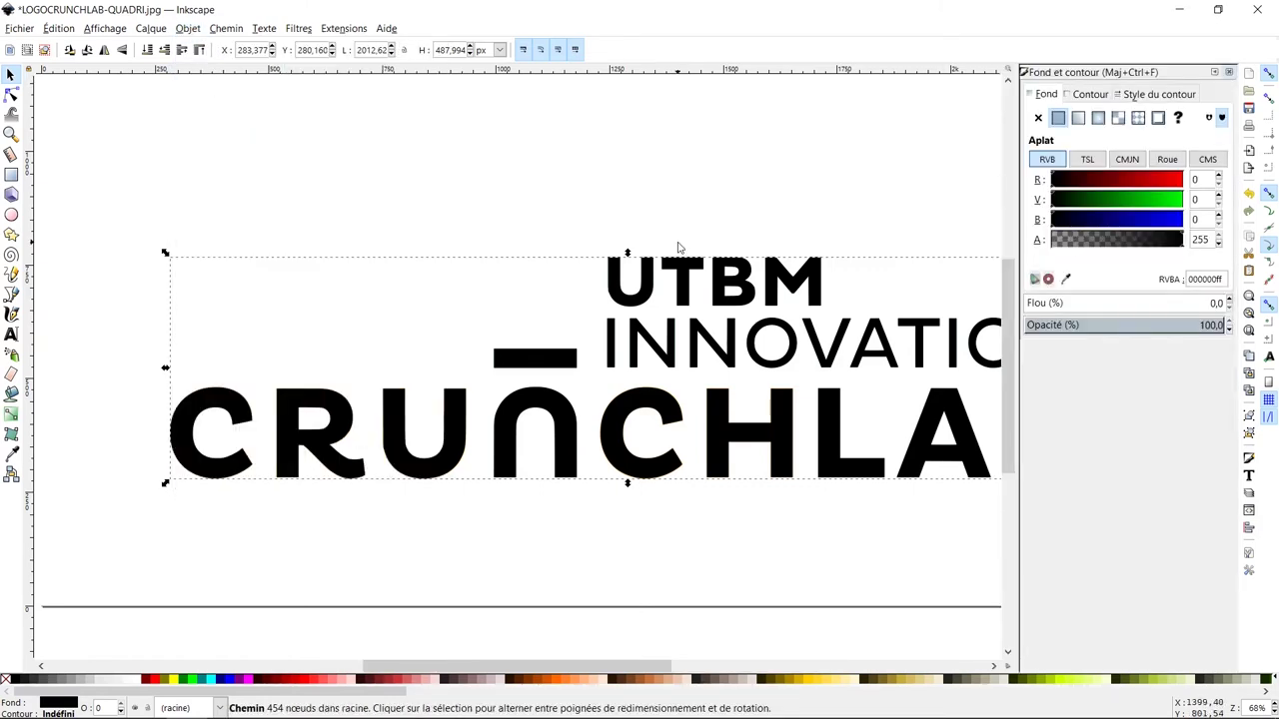
click(1038, 118)
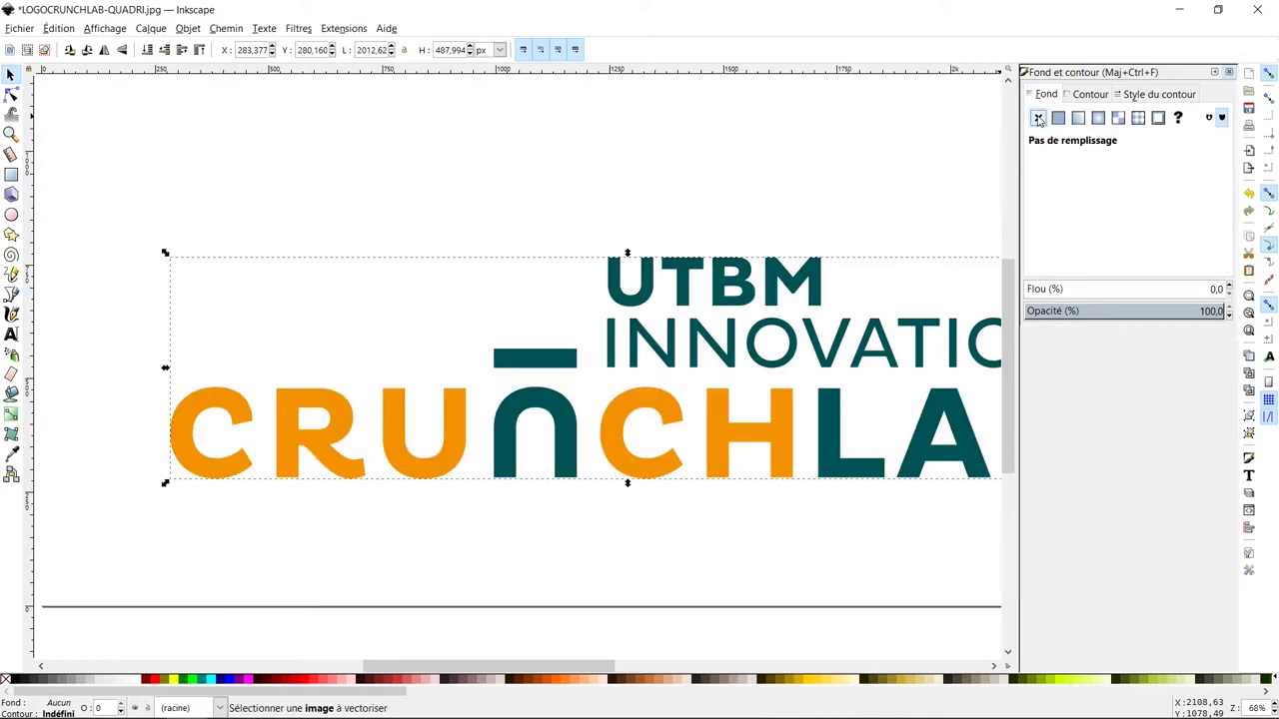
Step: Give the traced path a flat magenta stroke with RGB values 255, 0, 255
click(1086, 95)
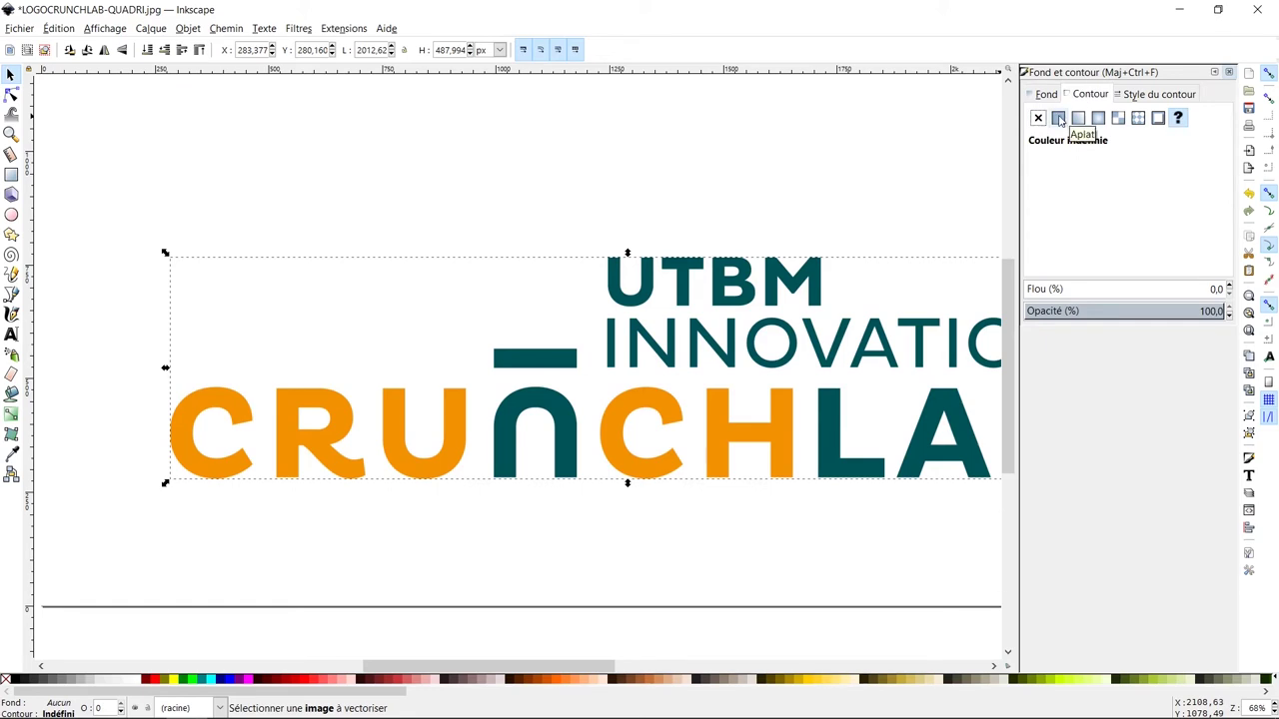
click(1058, 119)
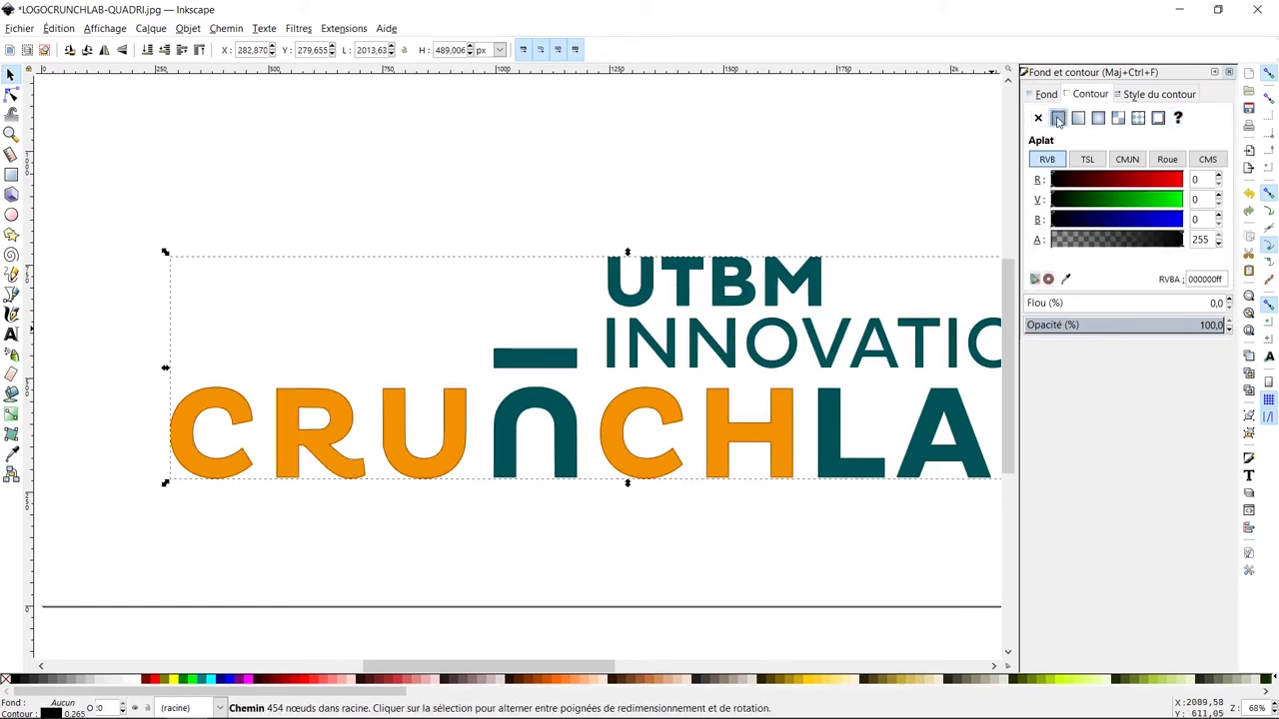
click(1195, 180)
text(255)
click(1204, 218)
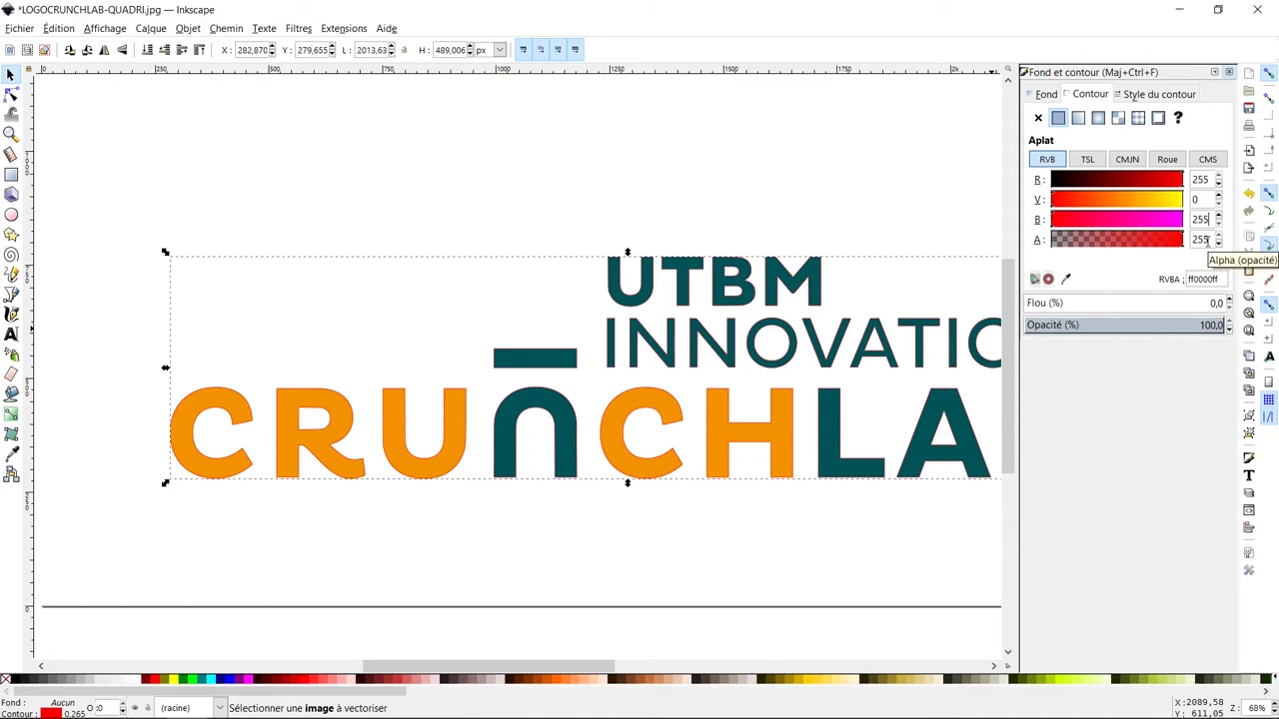
key(Return)
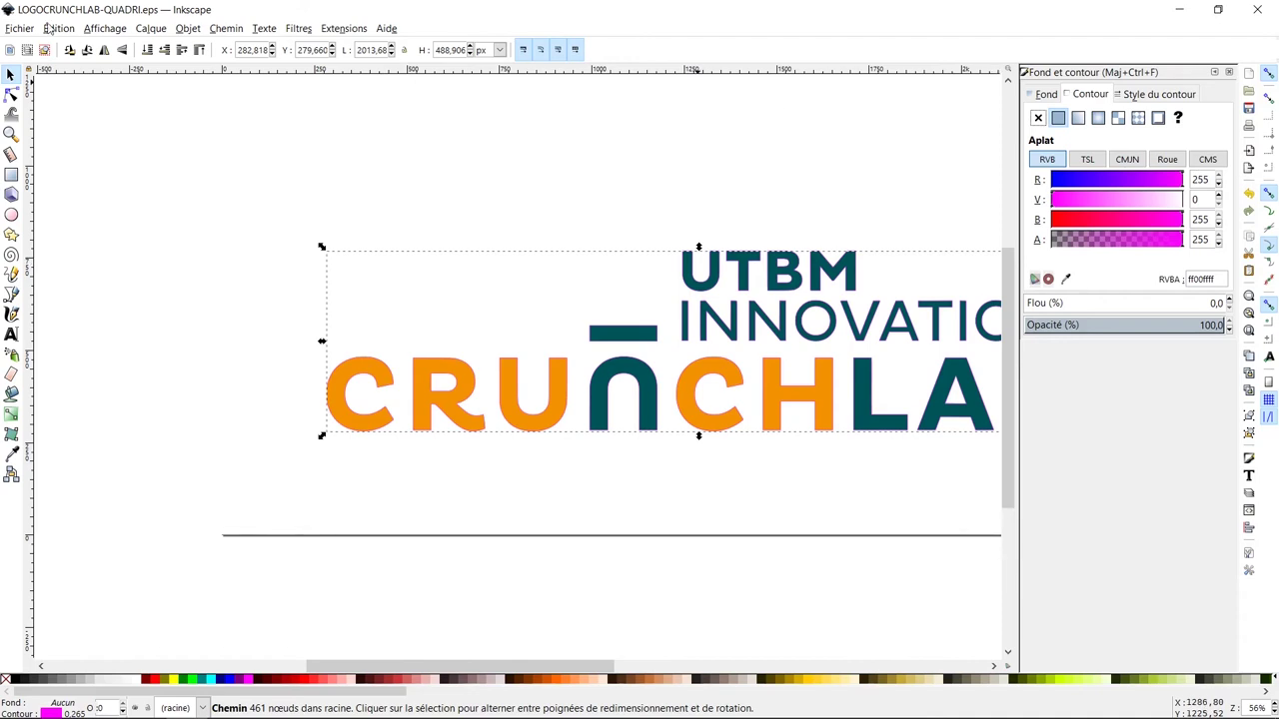
Step: Save the traced CrunchLab logo as LOGOCRUNCHLAB-QUADRI.eps in the Roland CutContour EPS format, accepting the export options
click(19, 28)
click(55, 145)
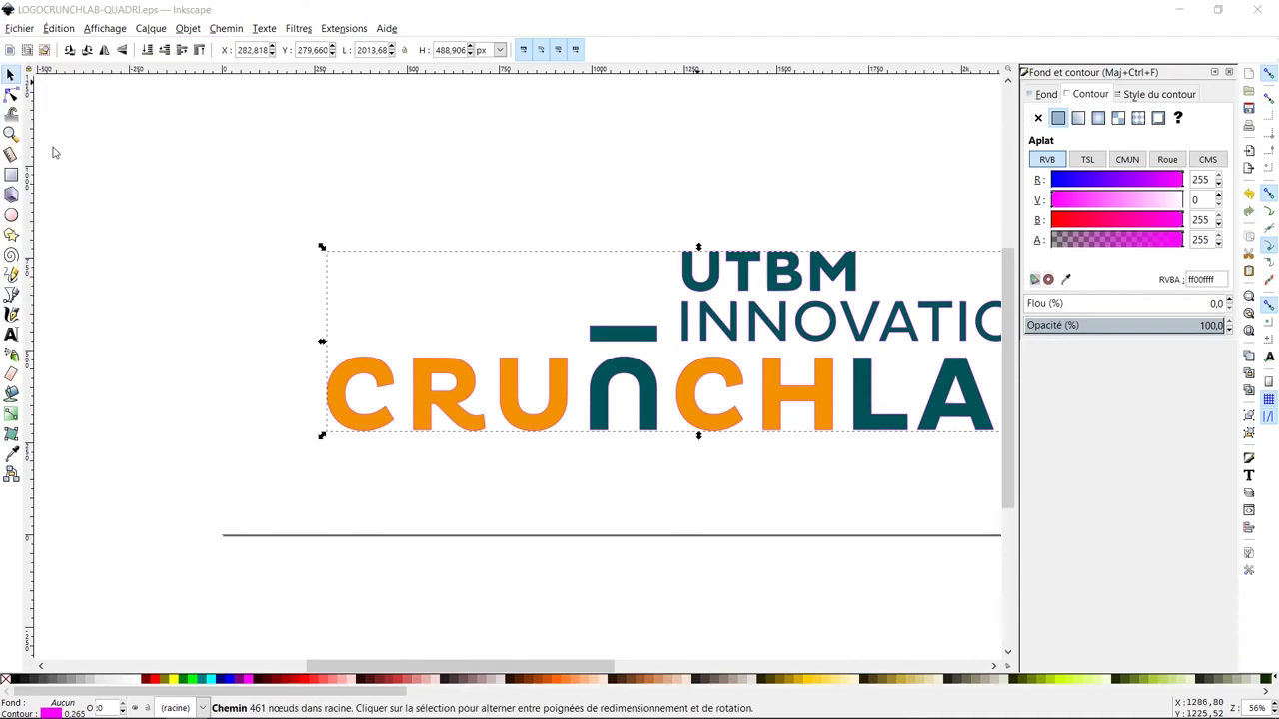
click(359, 374)
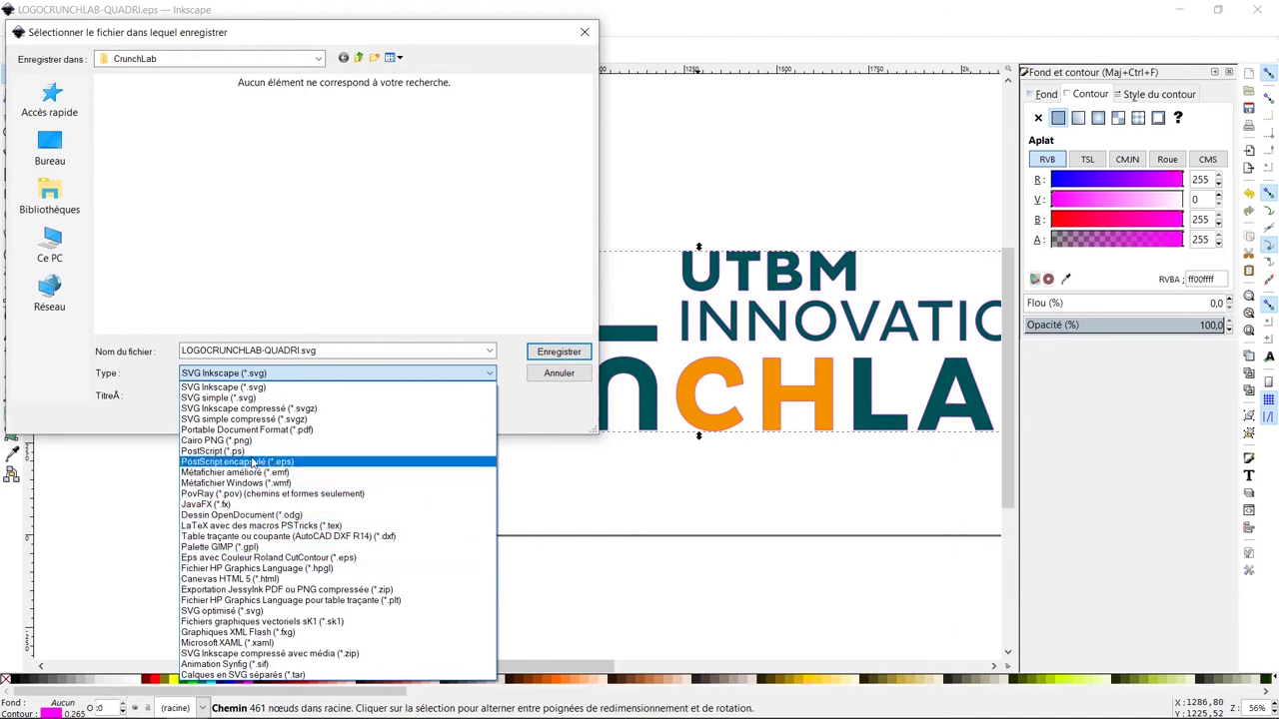
click(298, 558)
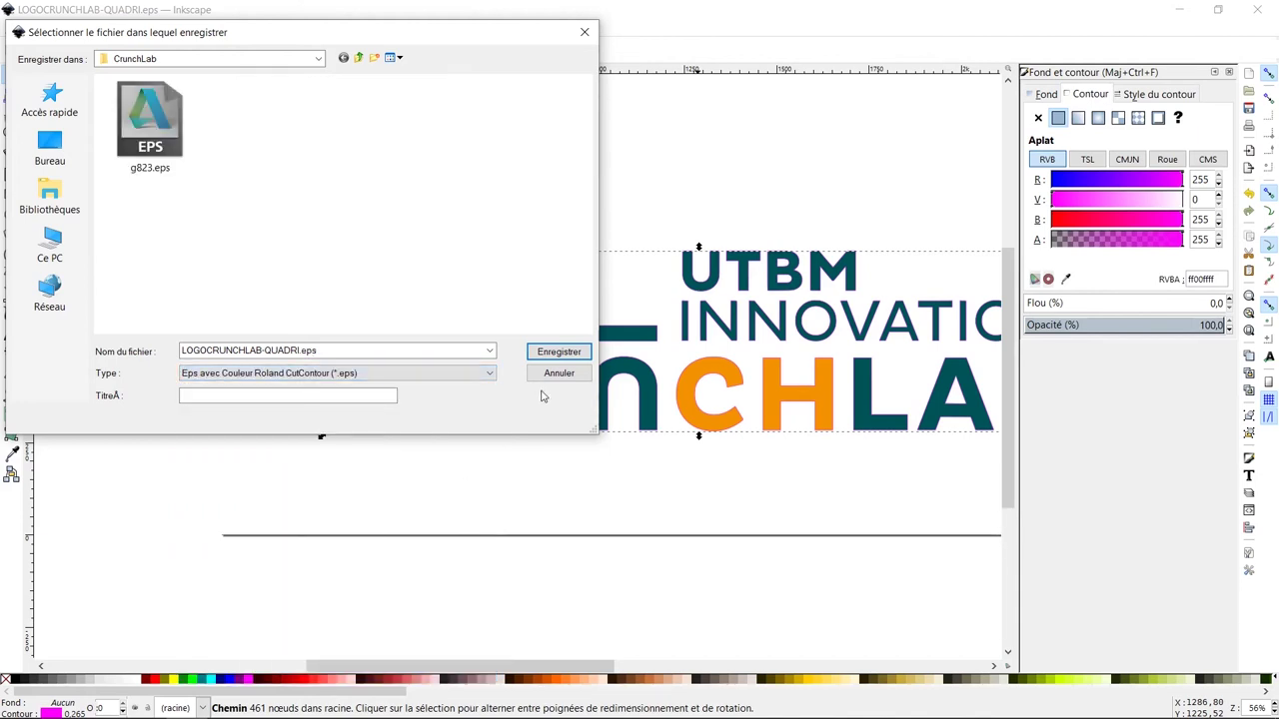
click(545, 356)
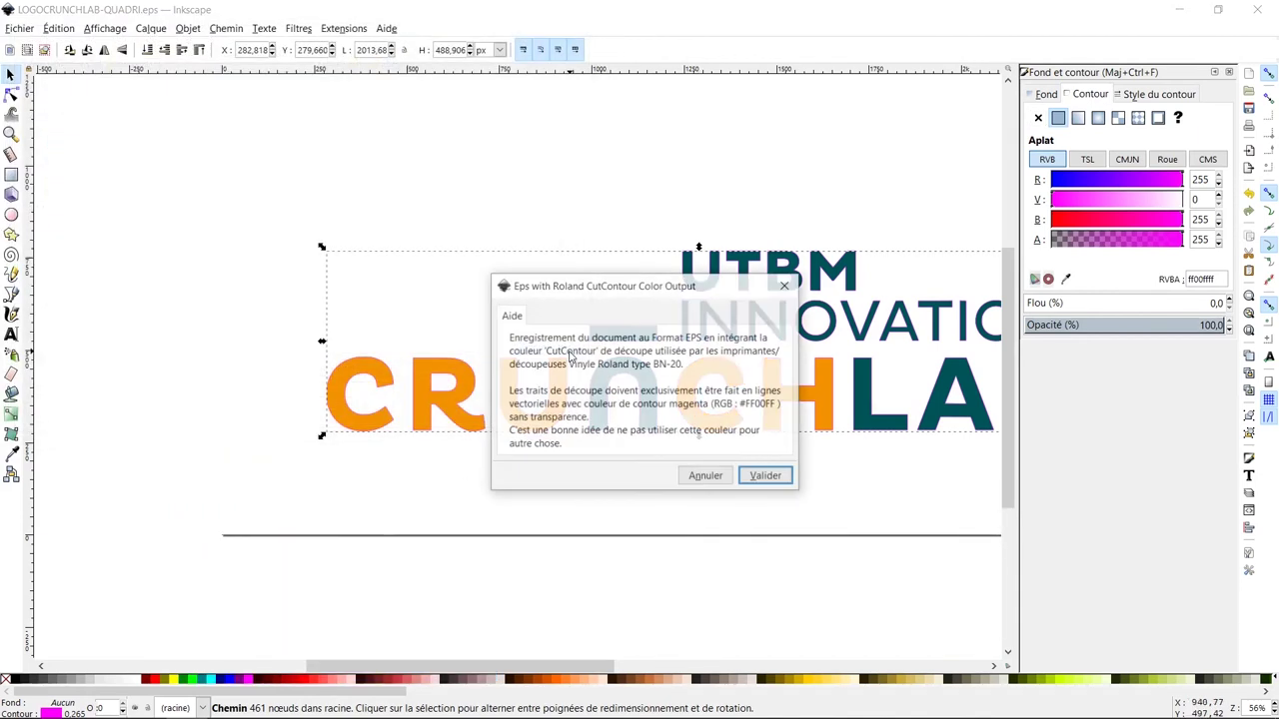
click(767, 477)
click(804, 493)
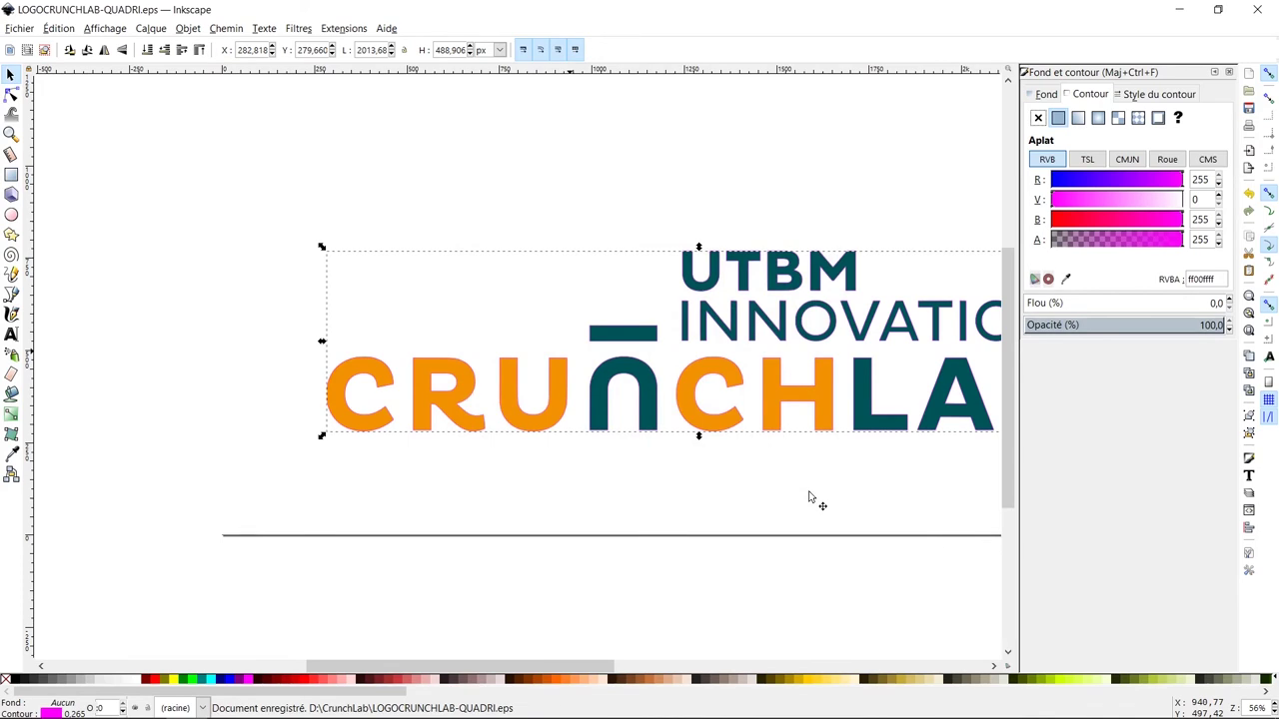
Step: Open g823.png from the CrunchLab folder as an embedded image with smooth rendering, and maximize its document window
scroll(809, 497, up, 1)
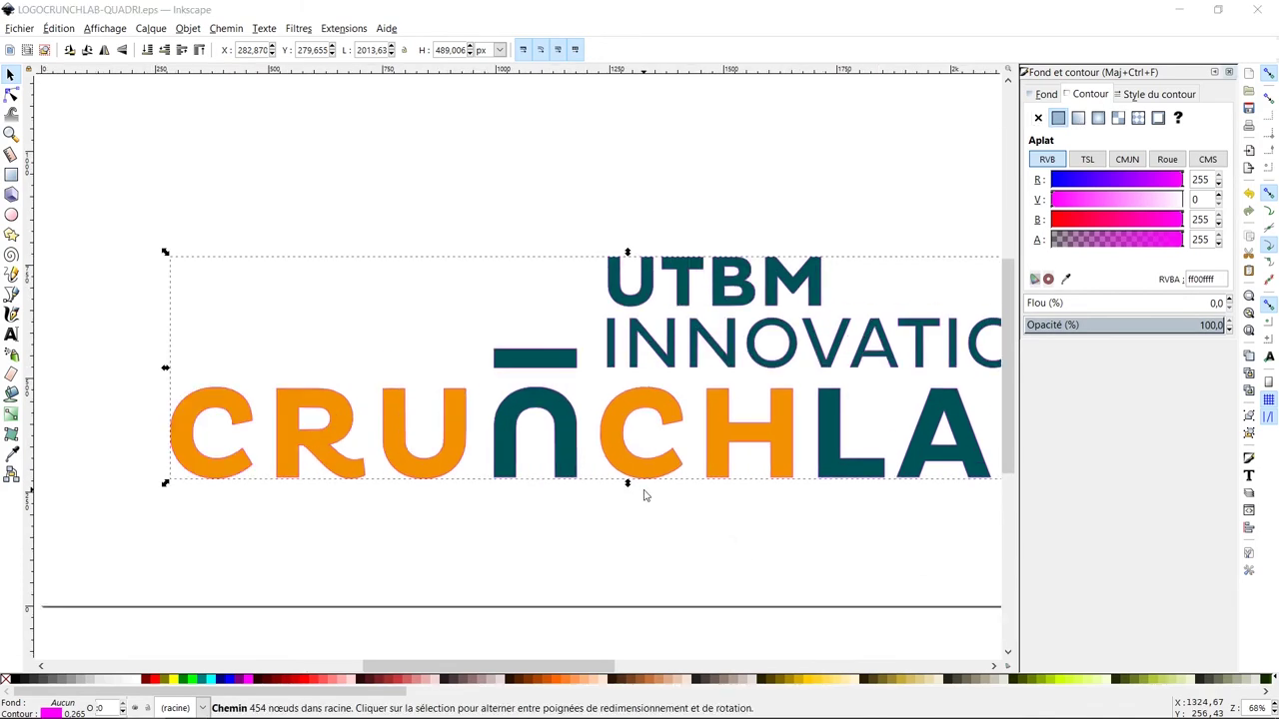
click(24, 30)
click(38, 82)
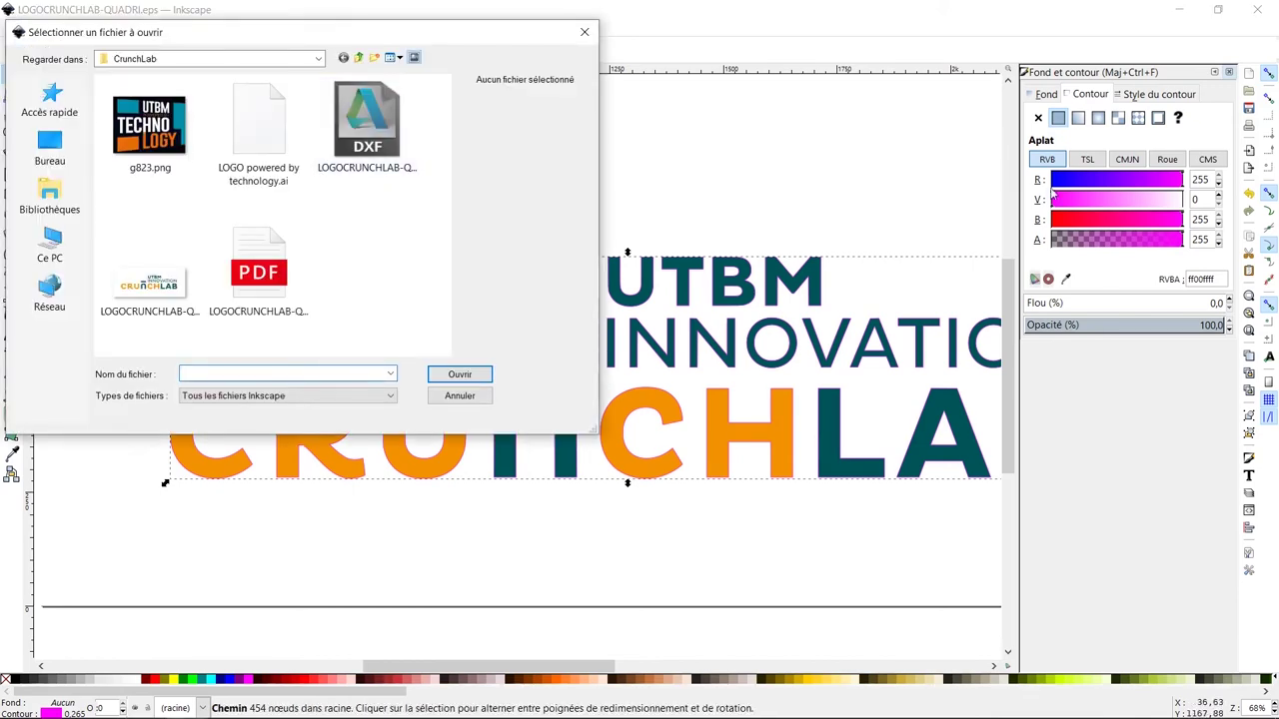
double_click(175, 150)
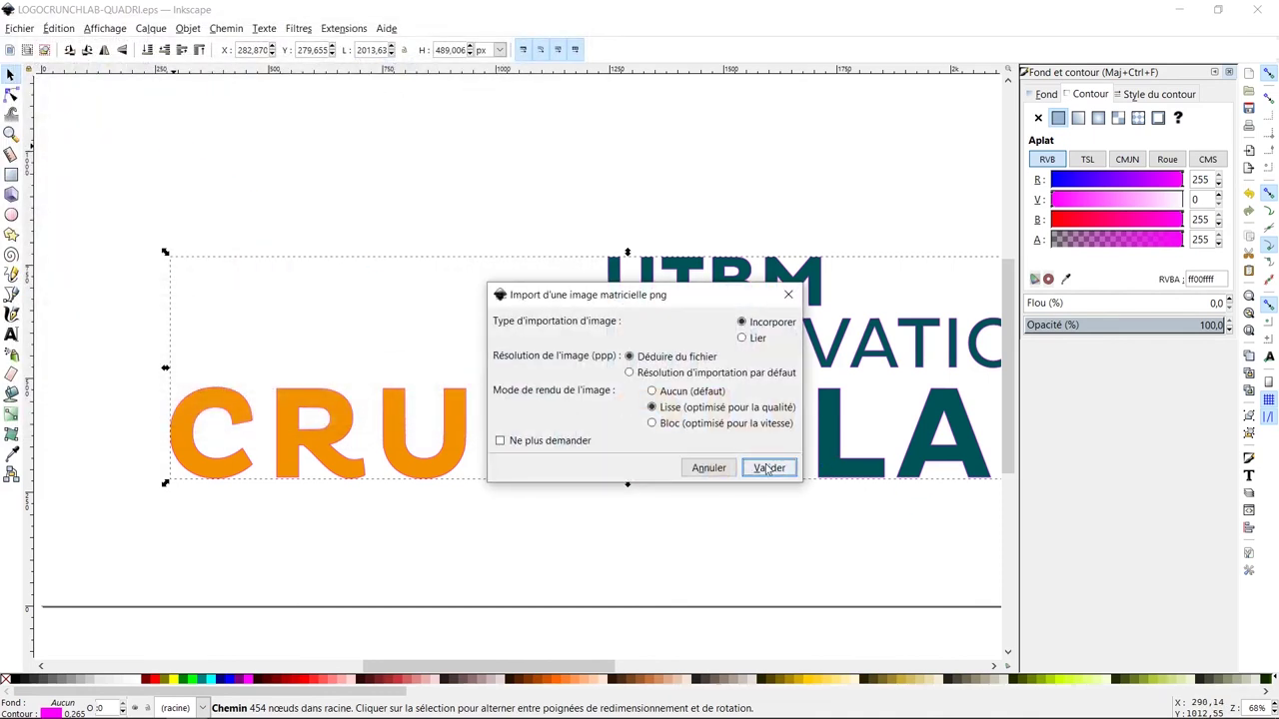
click(769, 470)
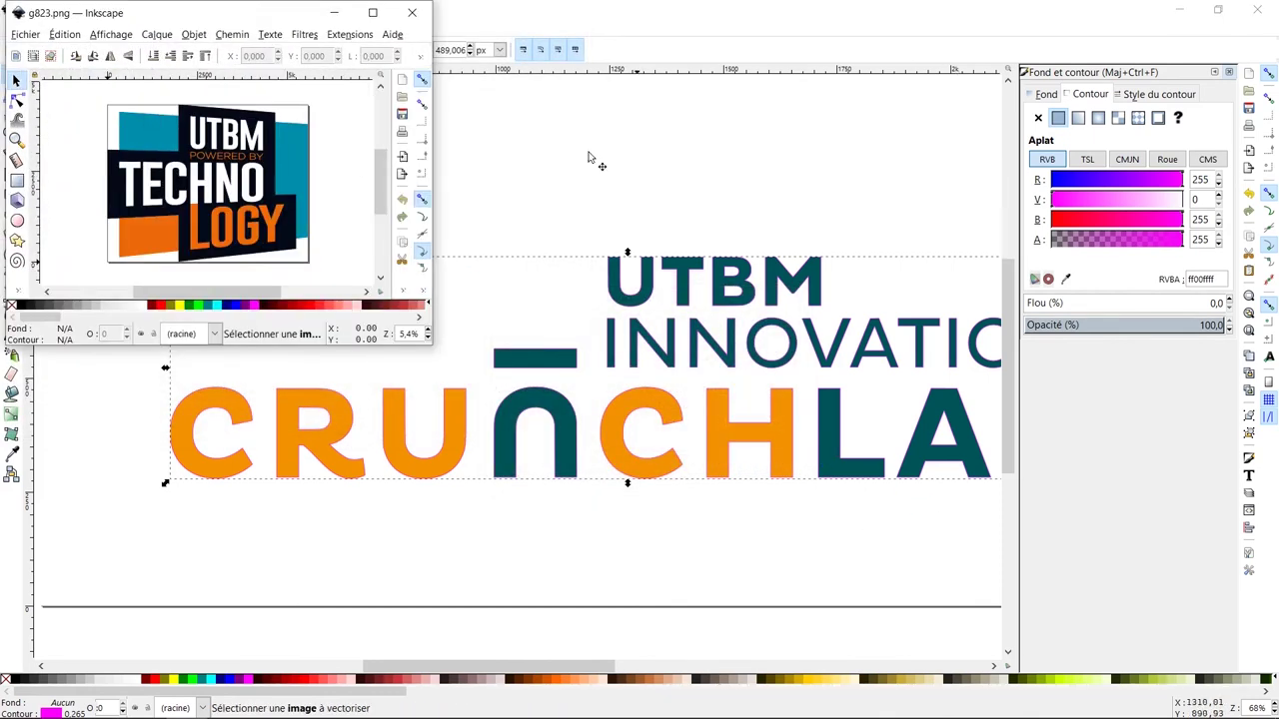
click(372, 12)
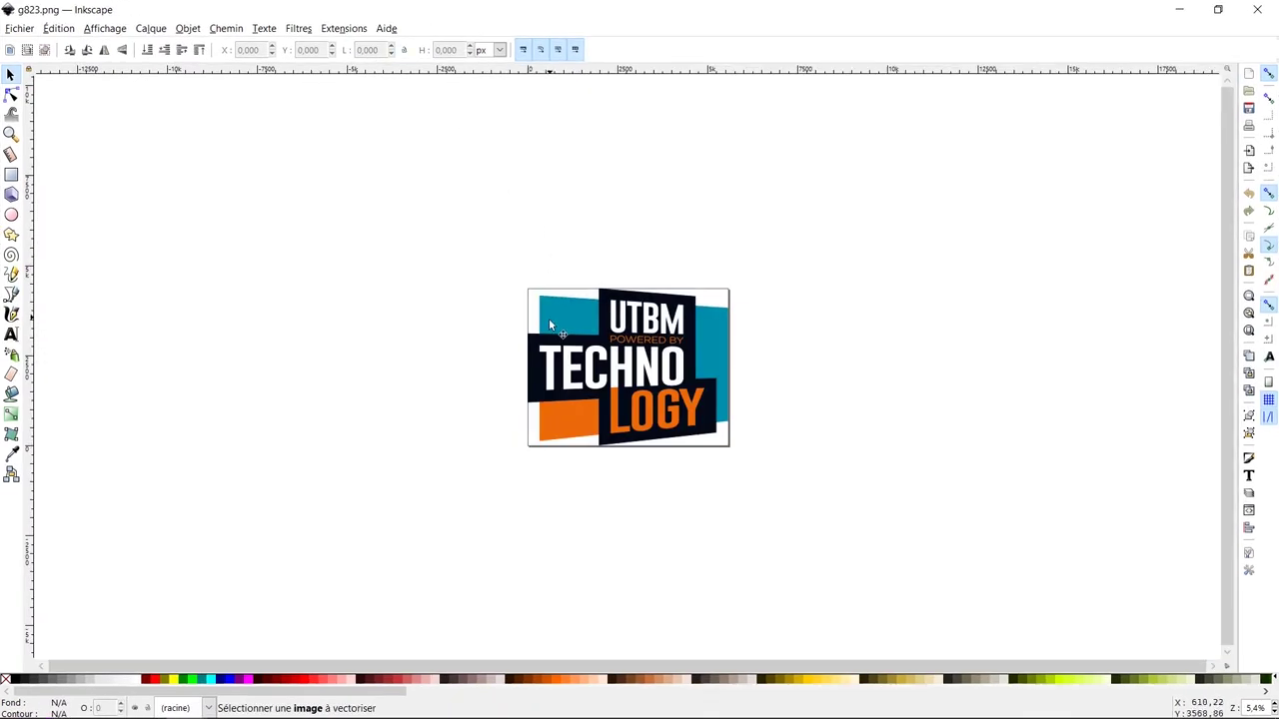
Step: Select the UTBM Technology logo image and open the bitmap tracing dialog for it, moving the dialog clear of the image
scroll(601, 323, down, 1)
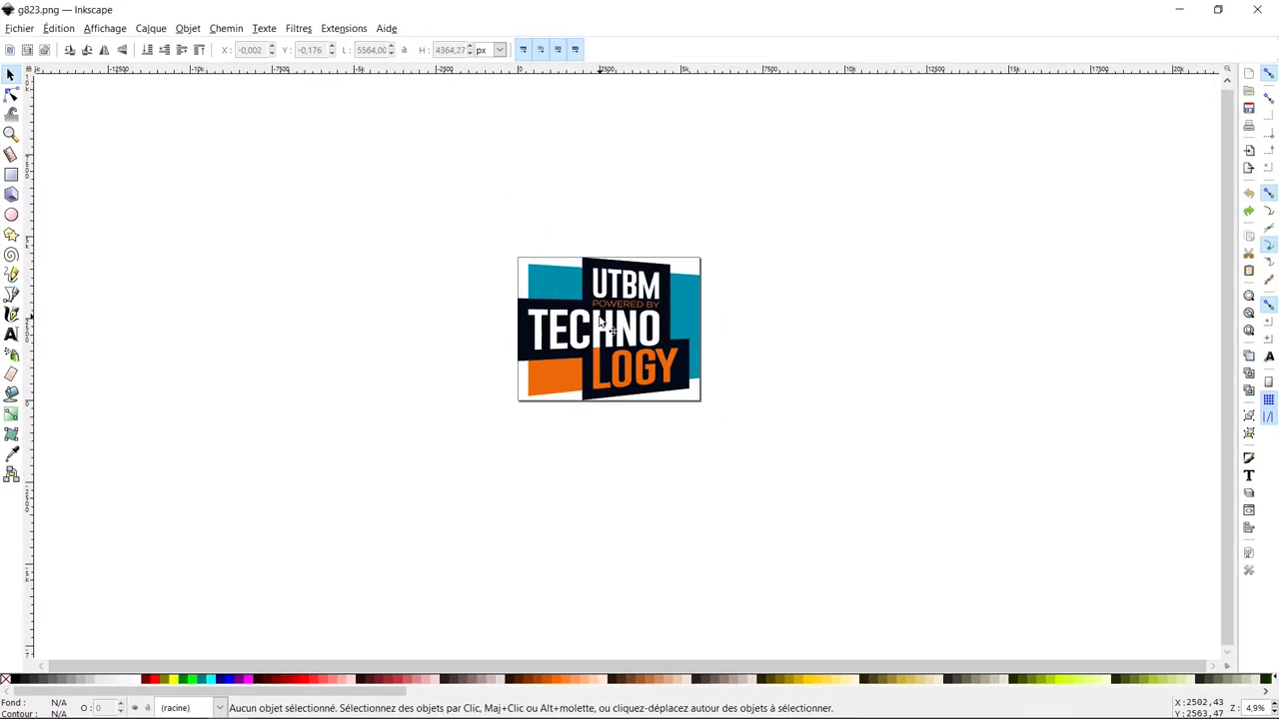
click(601, 323)
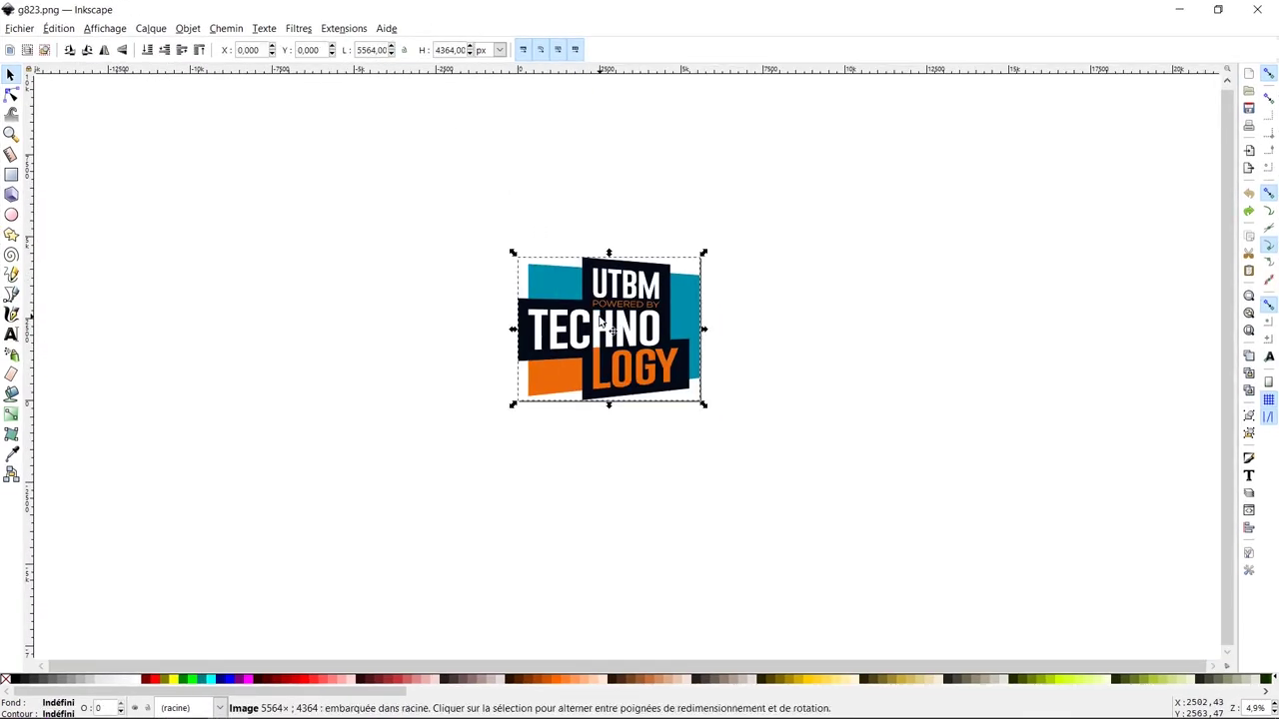
click(226, 28)
click(262, 79)
drag(939, 5, 852, 29)
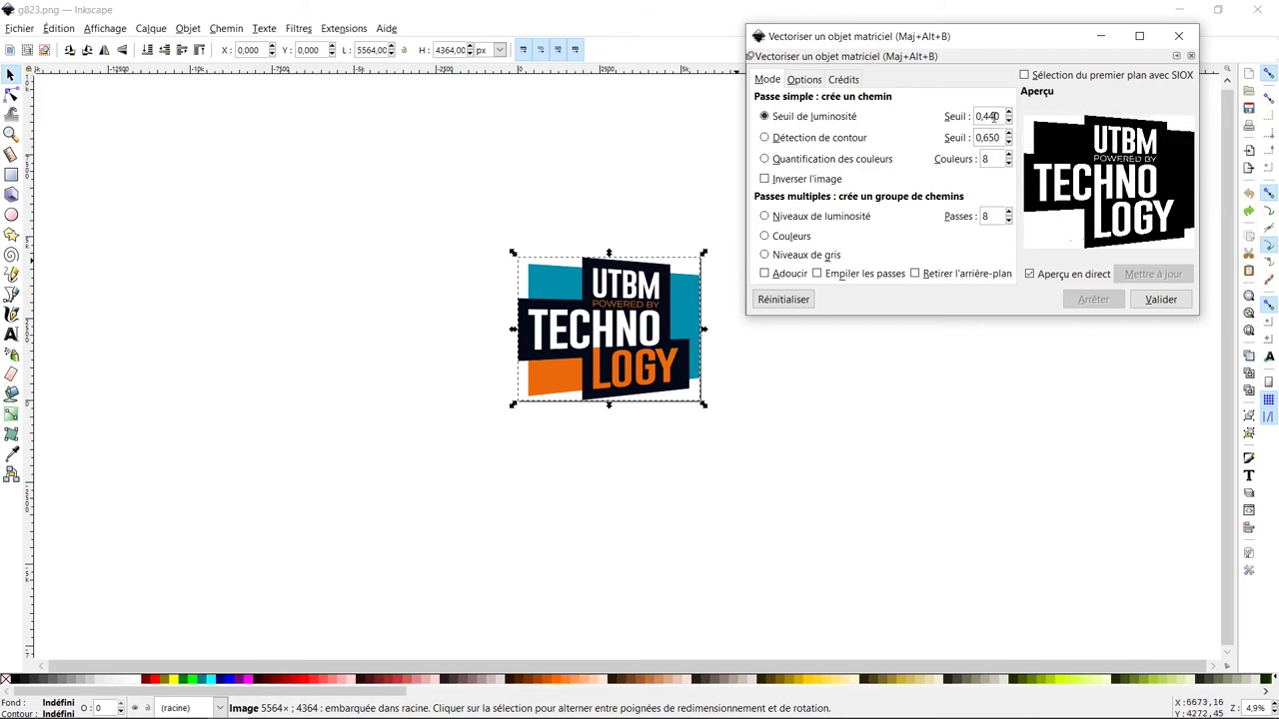
Step: Trace the logo image with a brightness threshold of 0.970 and close the tracing dialog
drag(1001, 115, 984, 116)
text(97)
key(Return)
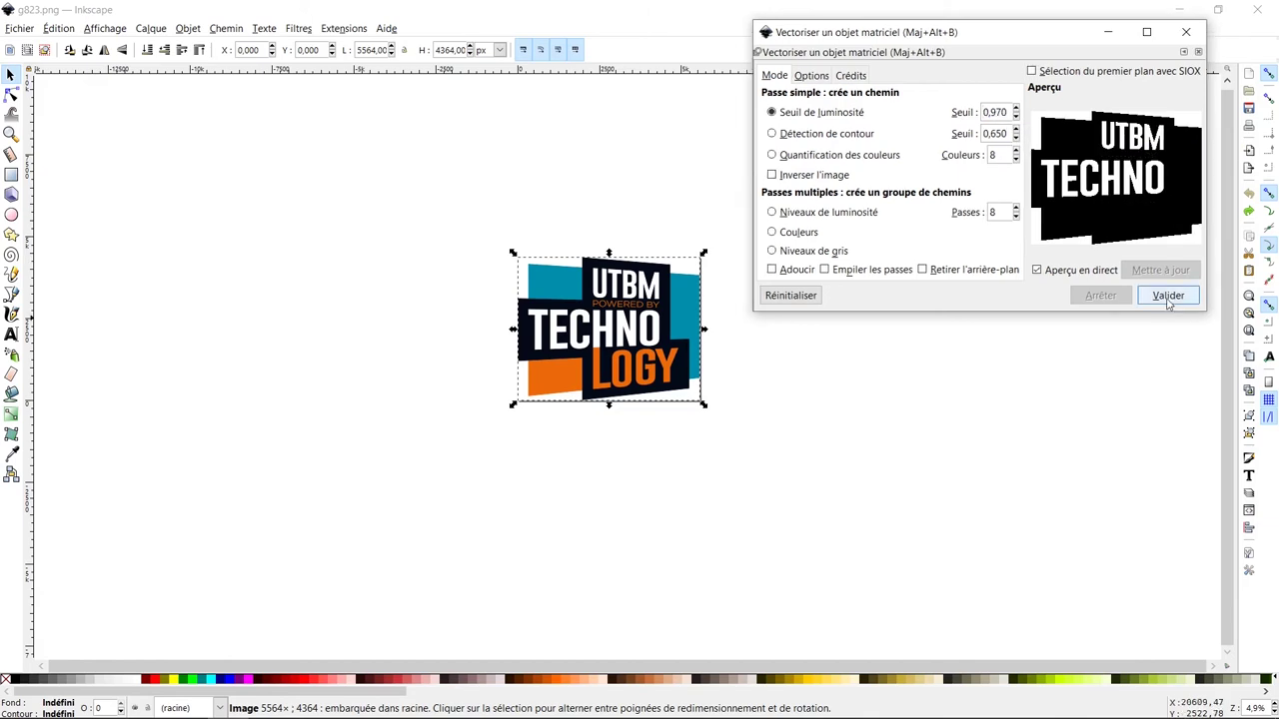
click(1167, 295)
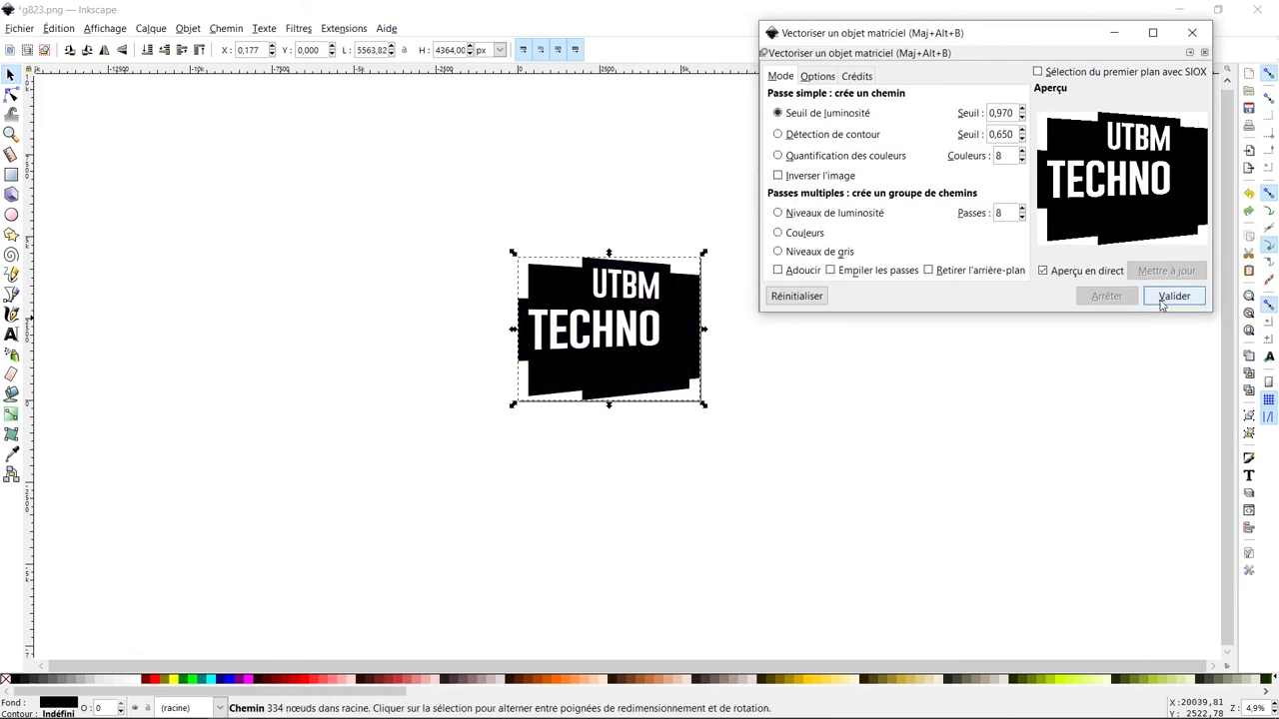
click(1191, 32)
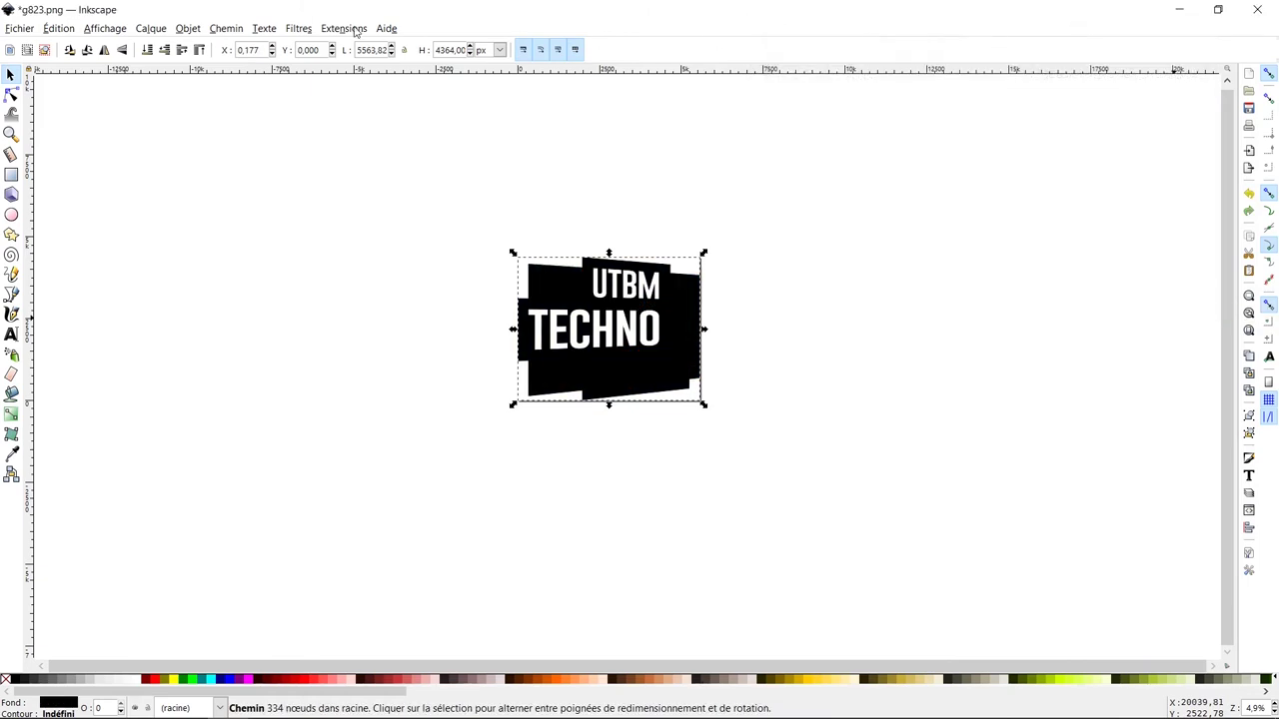
Step: Show the fill and stroke settings, and delete the nodes of the TECHNO and UTBM lettering from the traced path
click(200, 30)
click(221, 86)
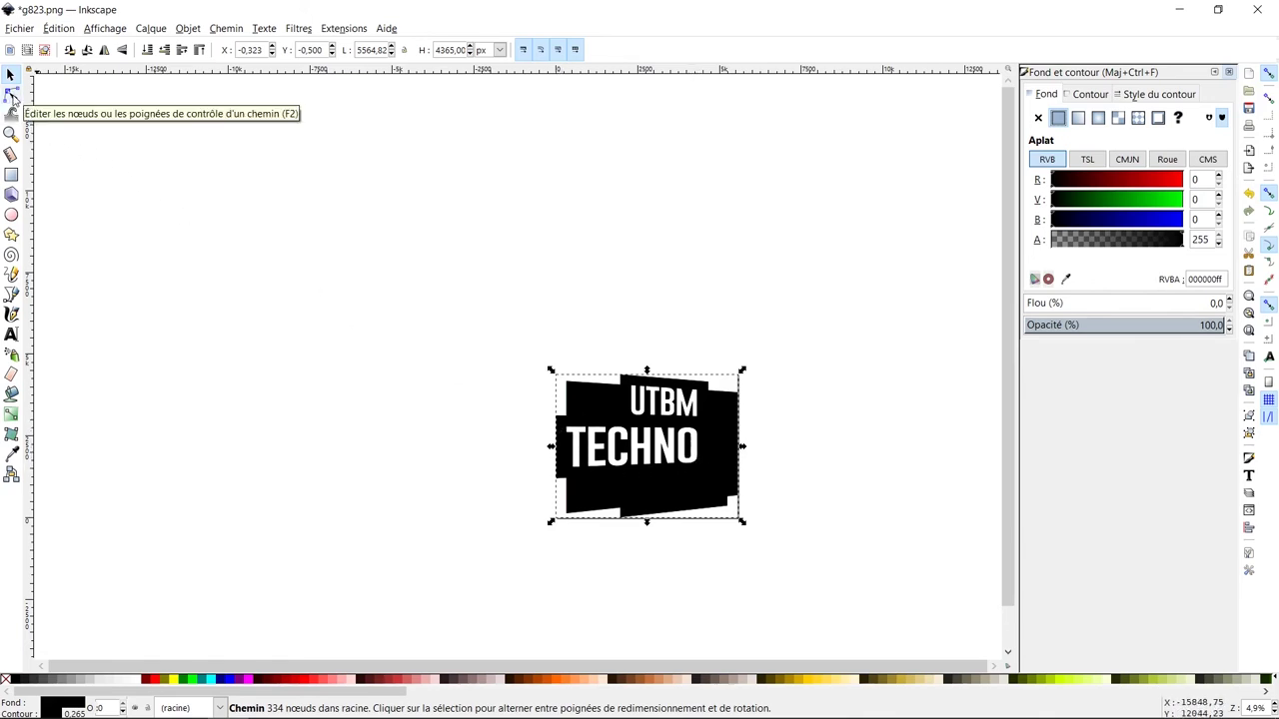
click(11, 95)
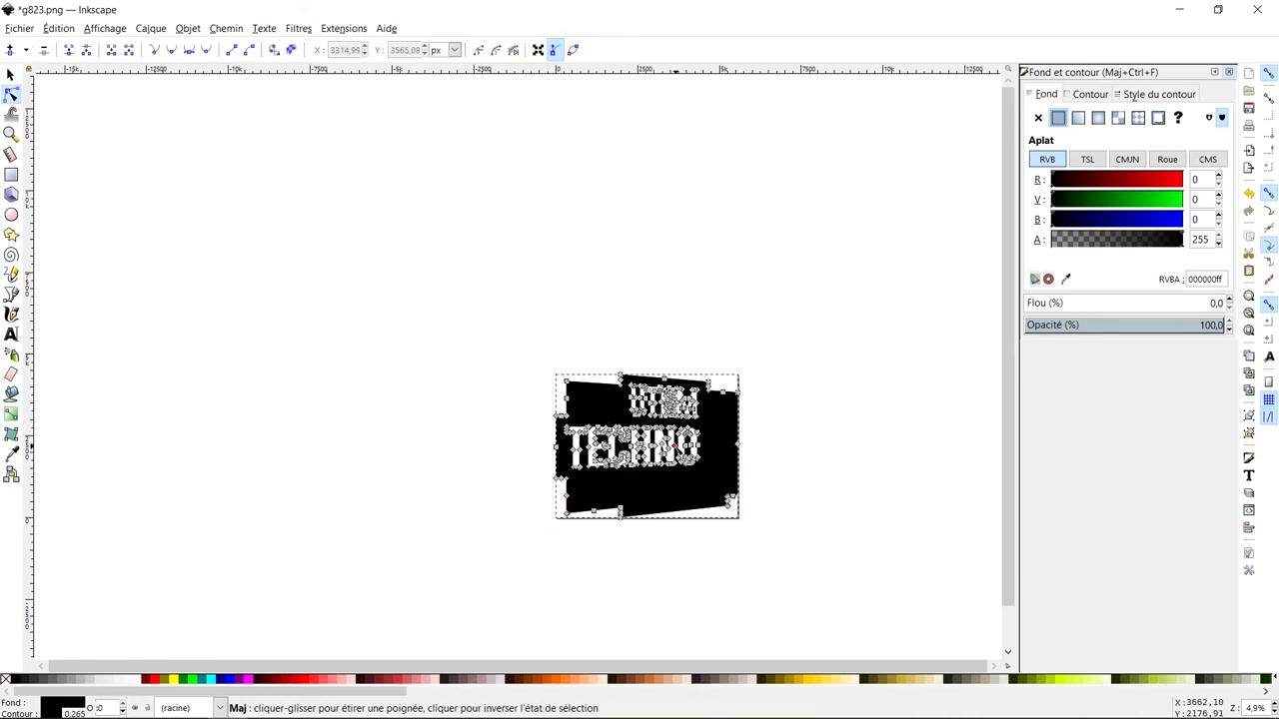
scroll(675, 453, up, 4)
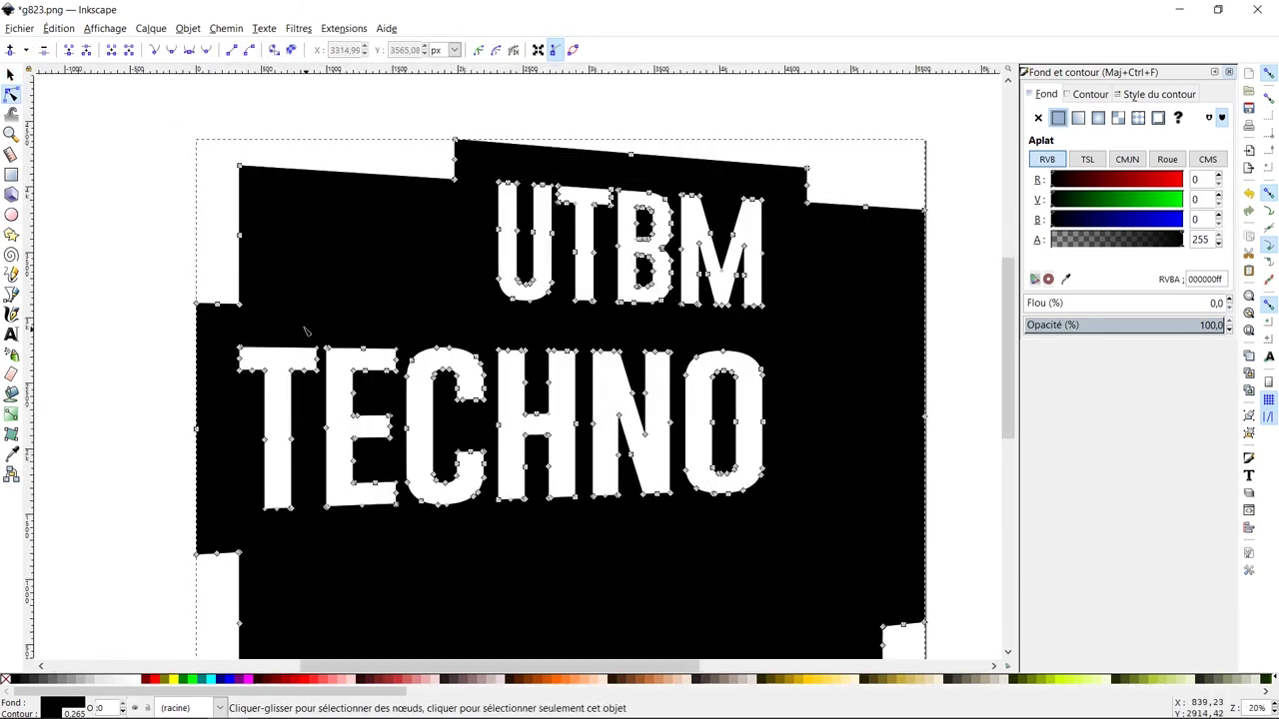
drag(220, 336, 362, 397)
drag(805, 556, 806, 557)
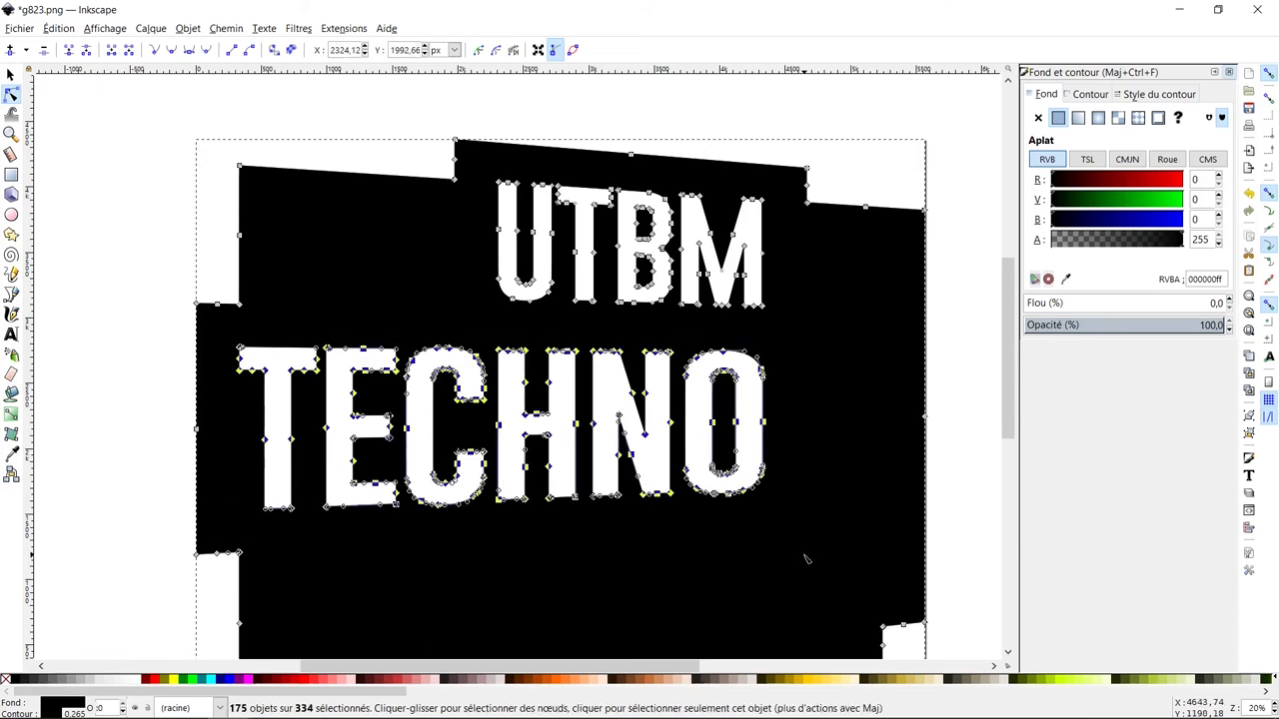
key(Delete)
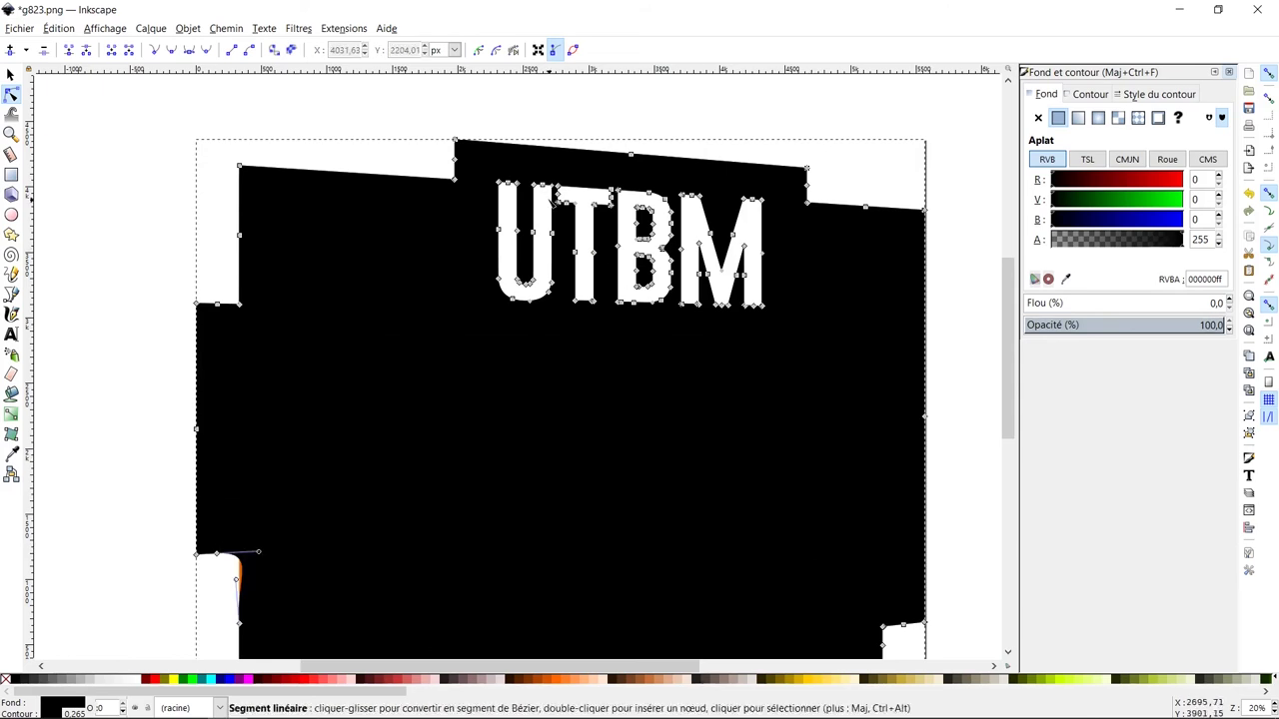
drag(479, 172, 776, 349)
key(Delete)
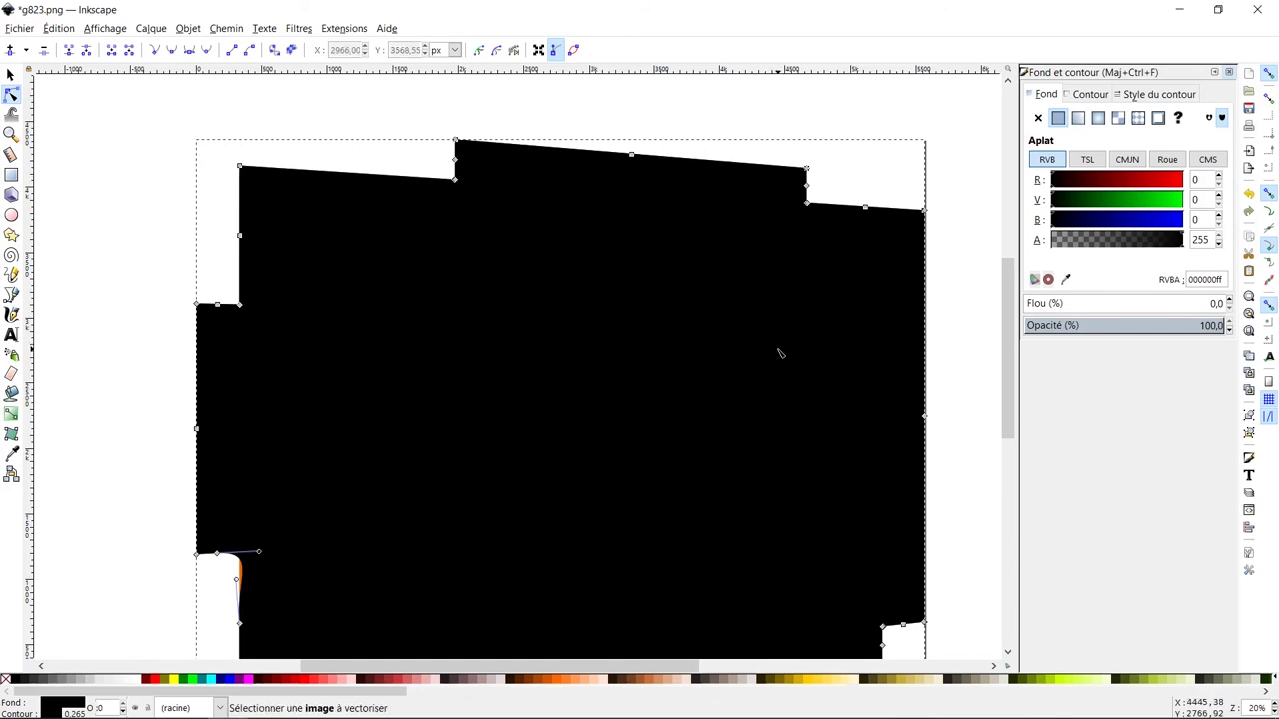
Step: Remove the fill of the traced silhouette and set its flat stroke to magenta with RGB values 255, 0, 255
scroll(769, 350, down, 2)
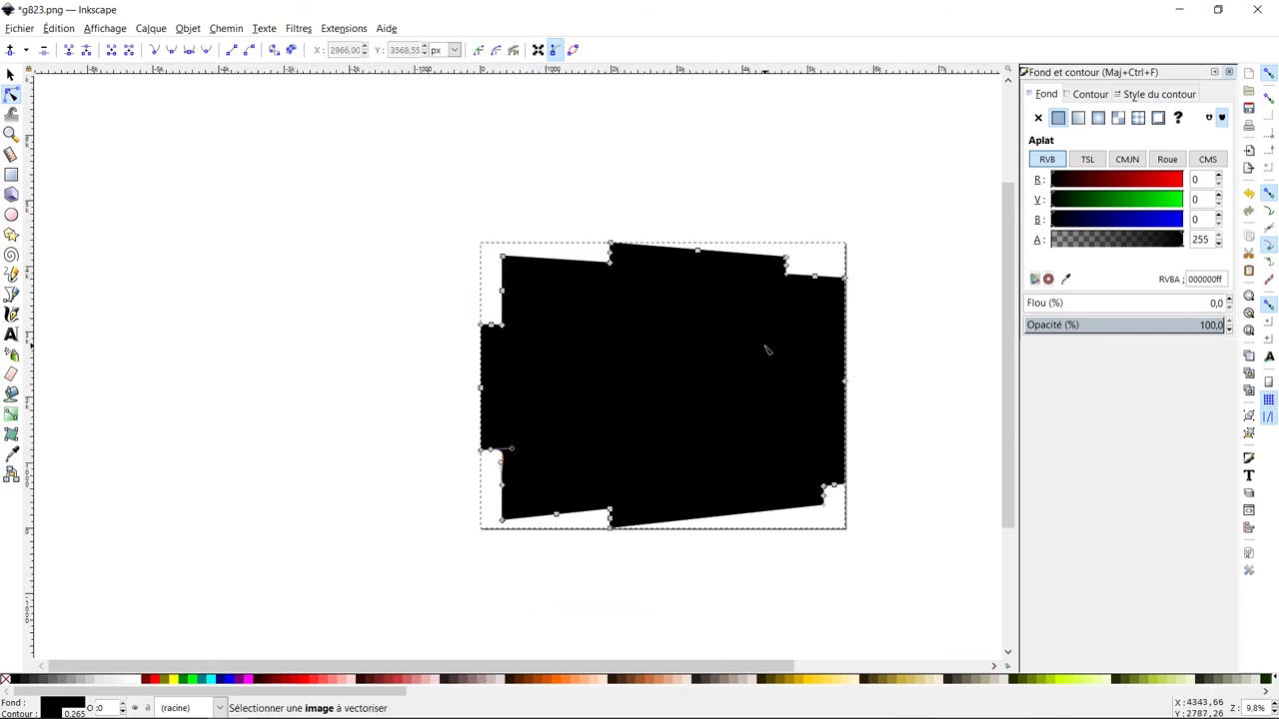
click(1039, 119)
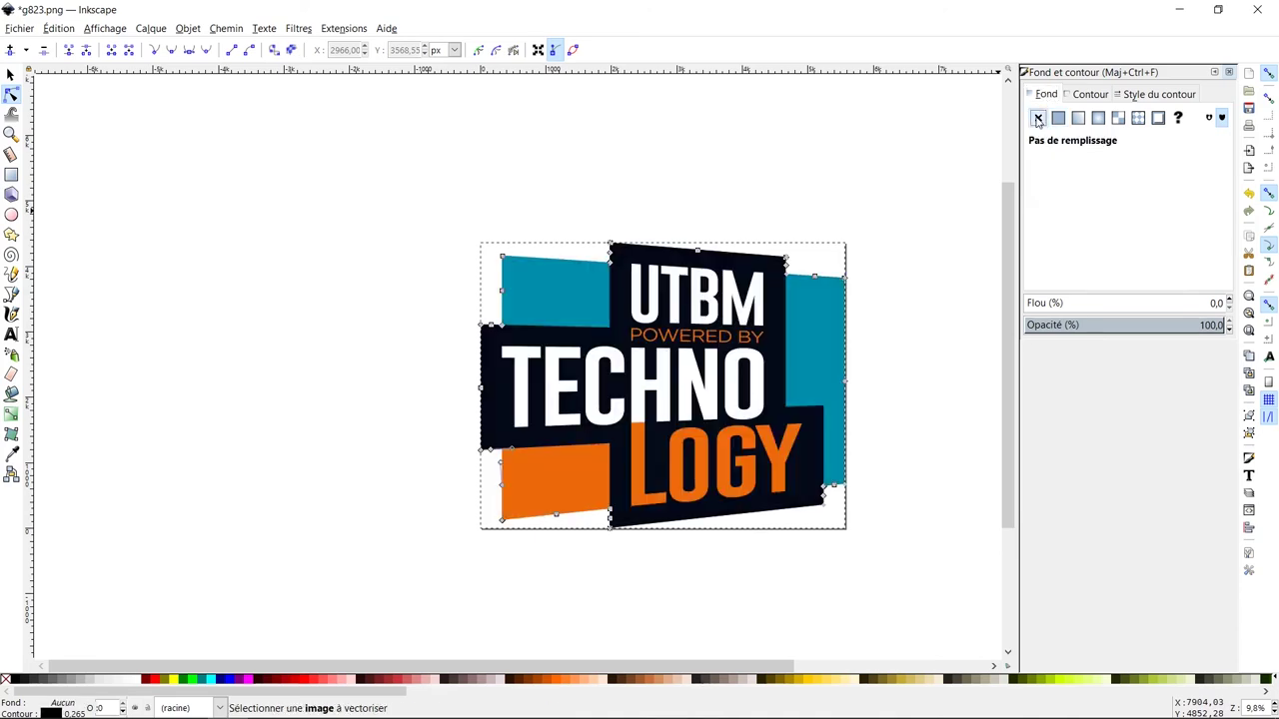
click(1086, 96)
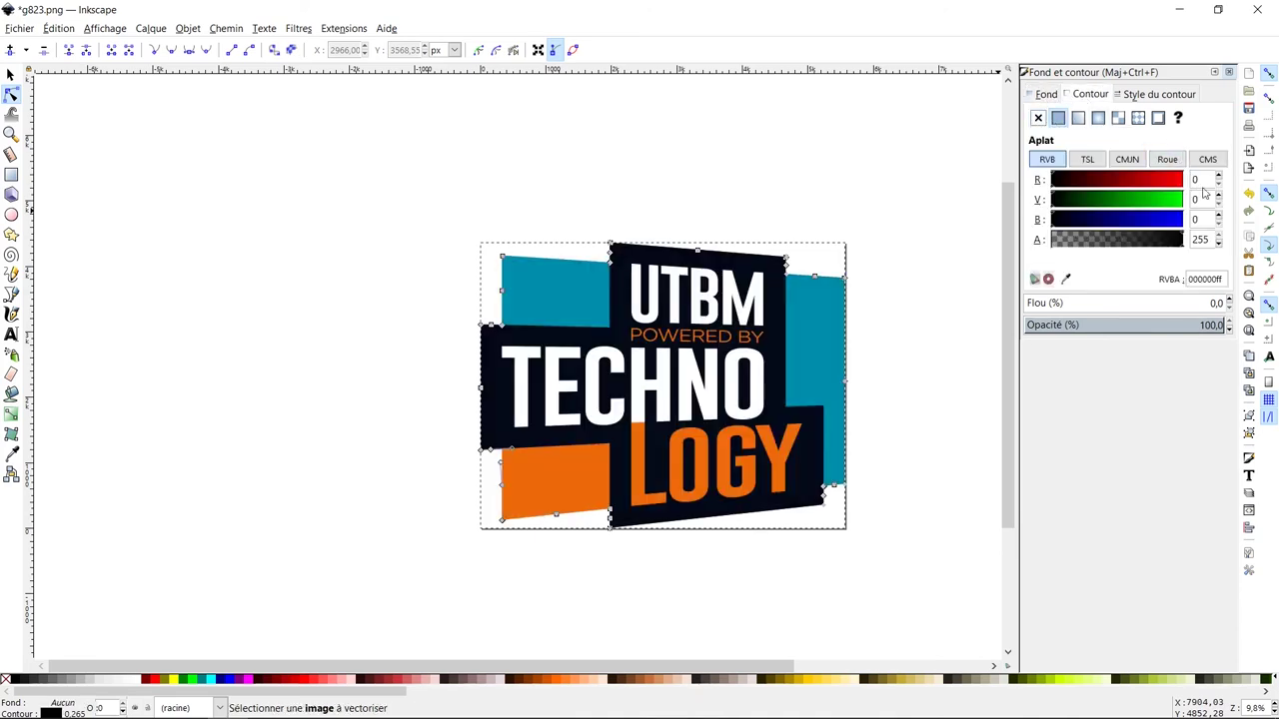
text(255)
key(Tab)
key(Tab)
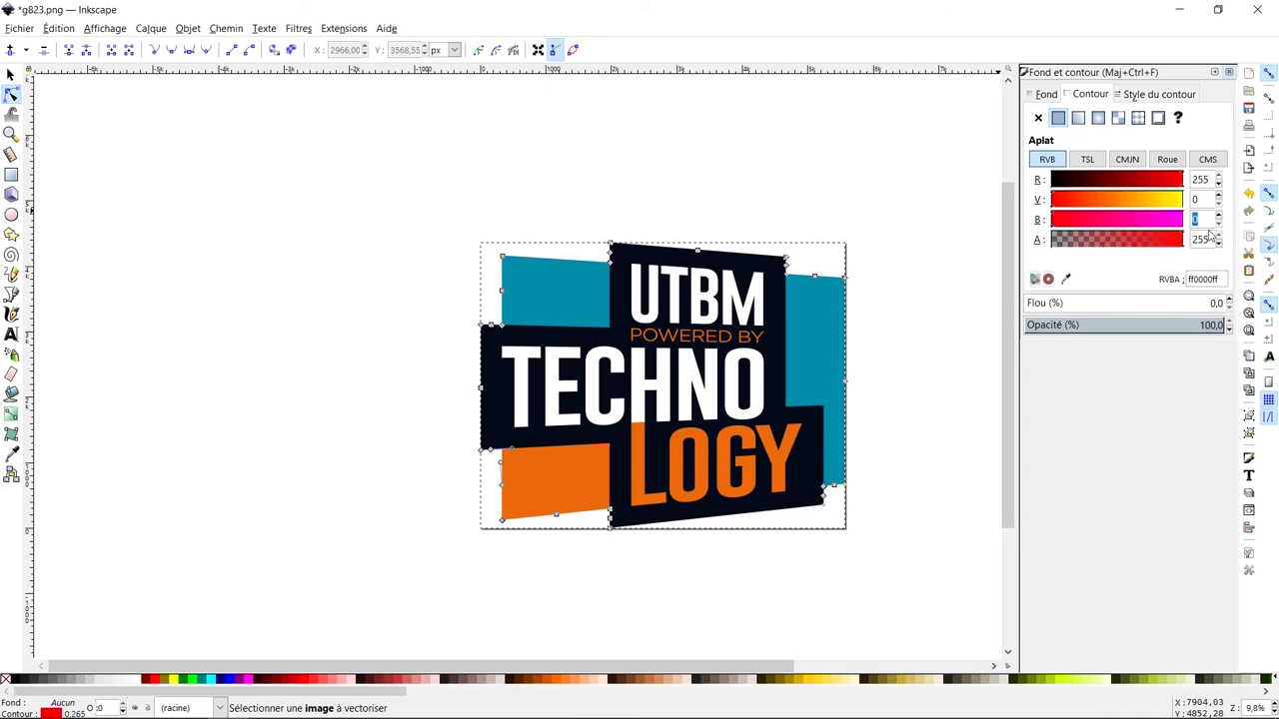
text(255)
key(Return)
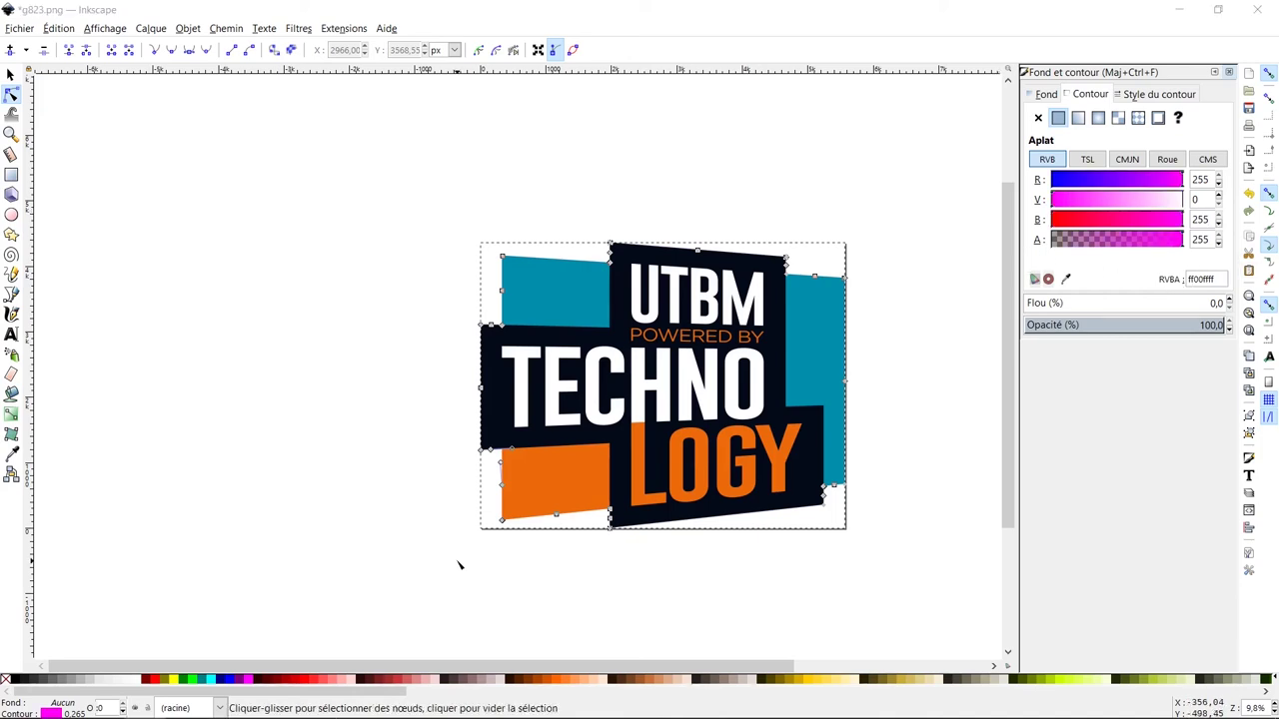
Step: Examine the magenta outline up close where the dark block meets the blue block at the logo's lower corner
shift+click(828, 508)
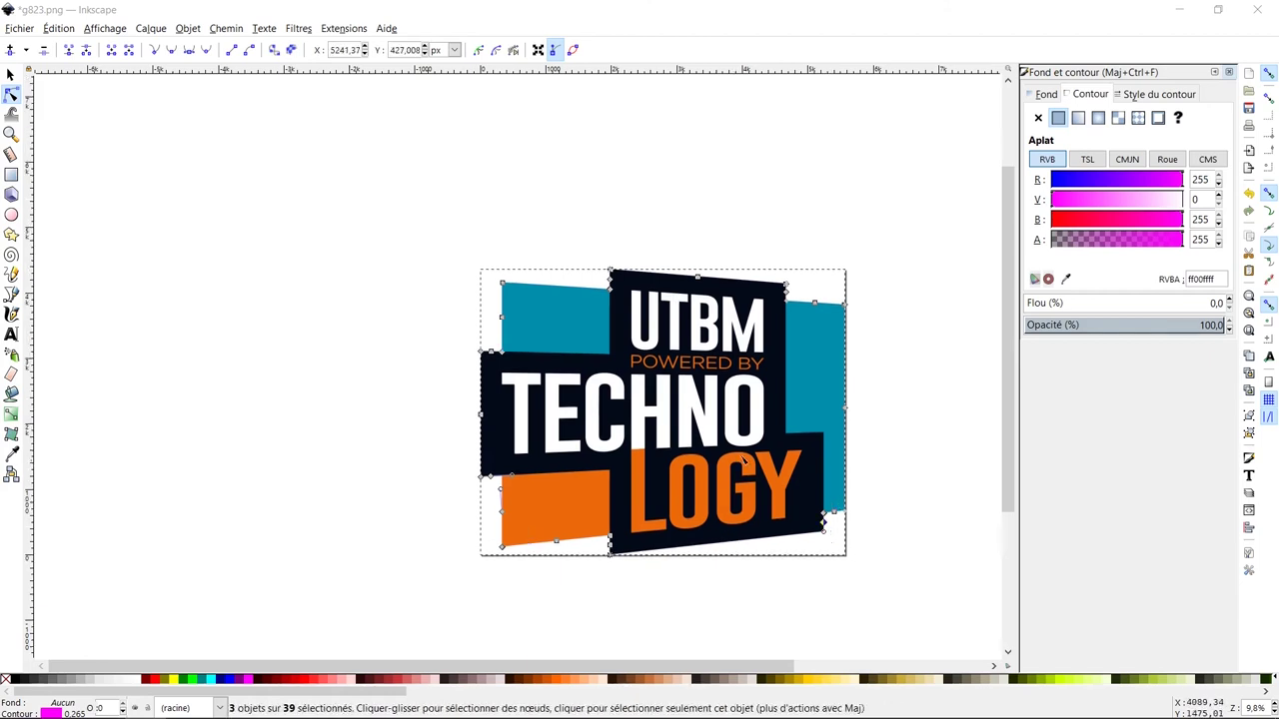
ctrl+scroll(805, 517, up, 3)
ctrl+scroll(805, 517, up, 7)
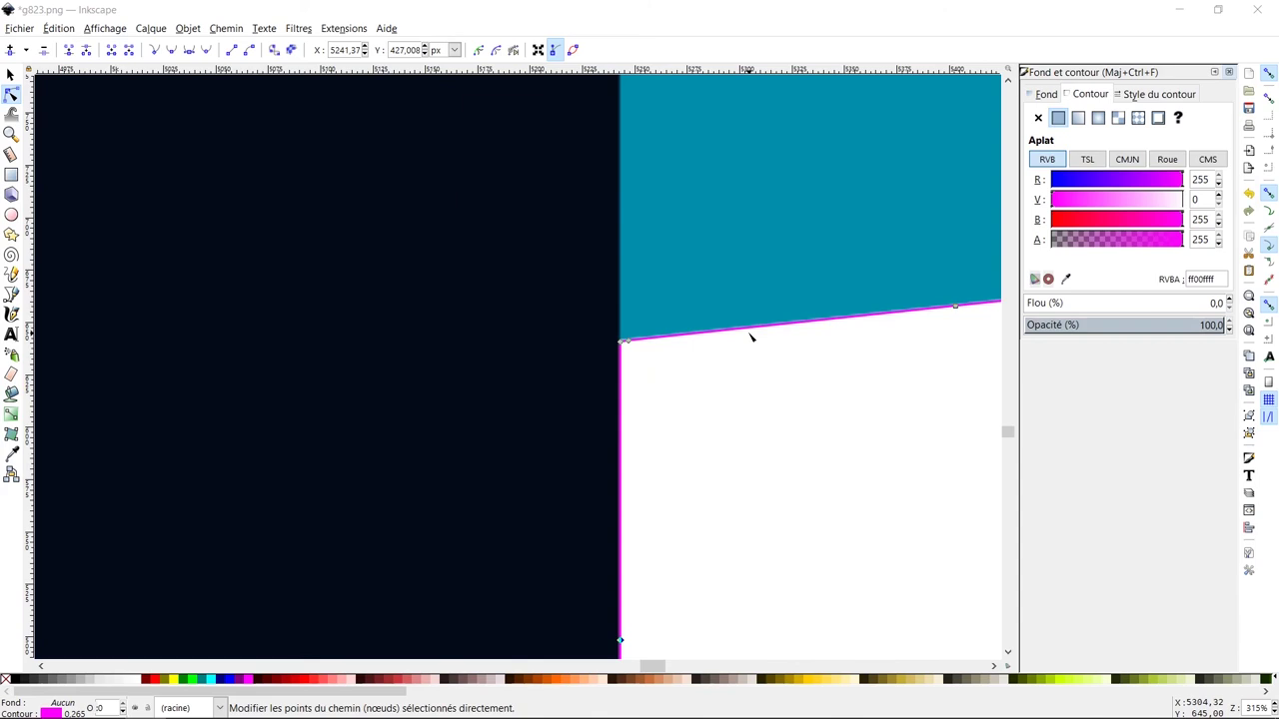
ctrl+scroll(756, 338, down, 5)
ctrl+scroll(769, 343, down, 6)
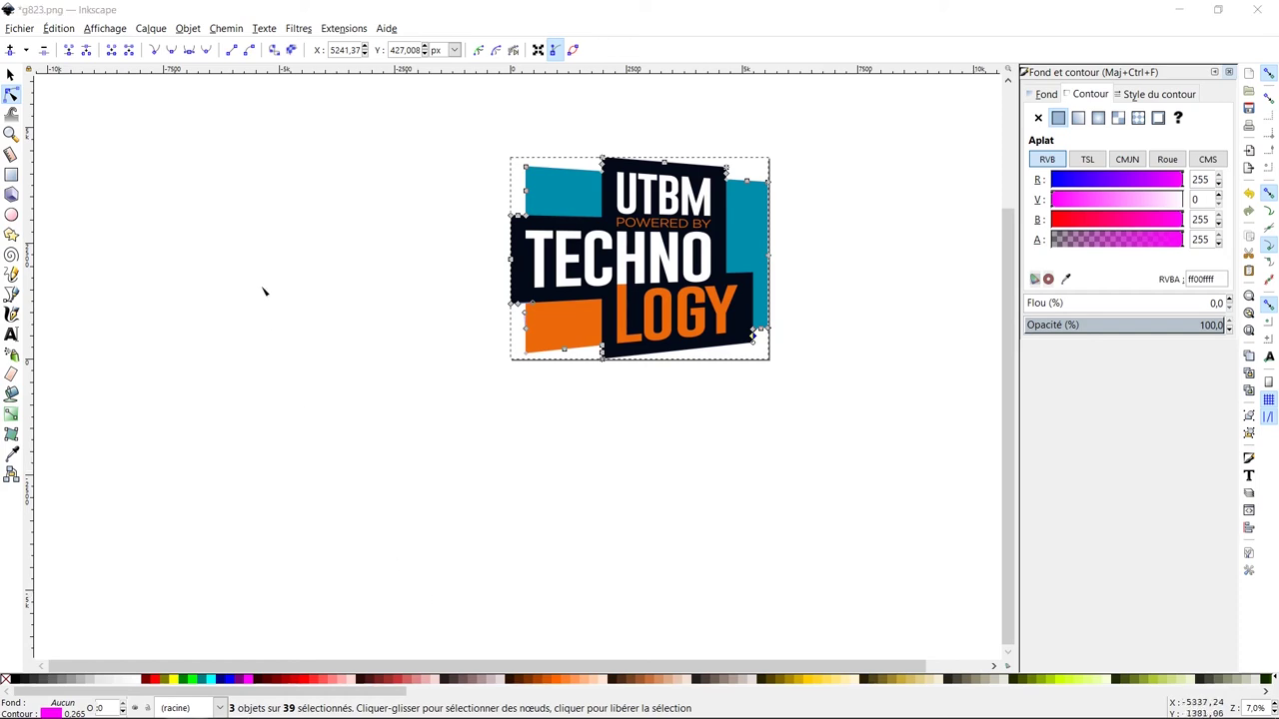
Step: Save the outlined UTBM Technology logo as g823.eps in the Roland CutContour EPS format, accepting the export options
click(18, 28)
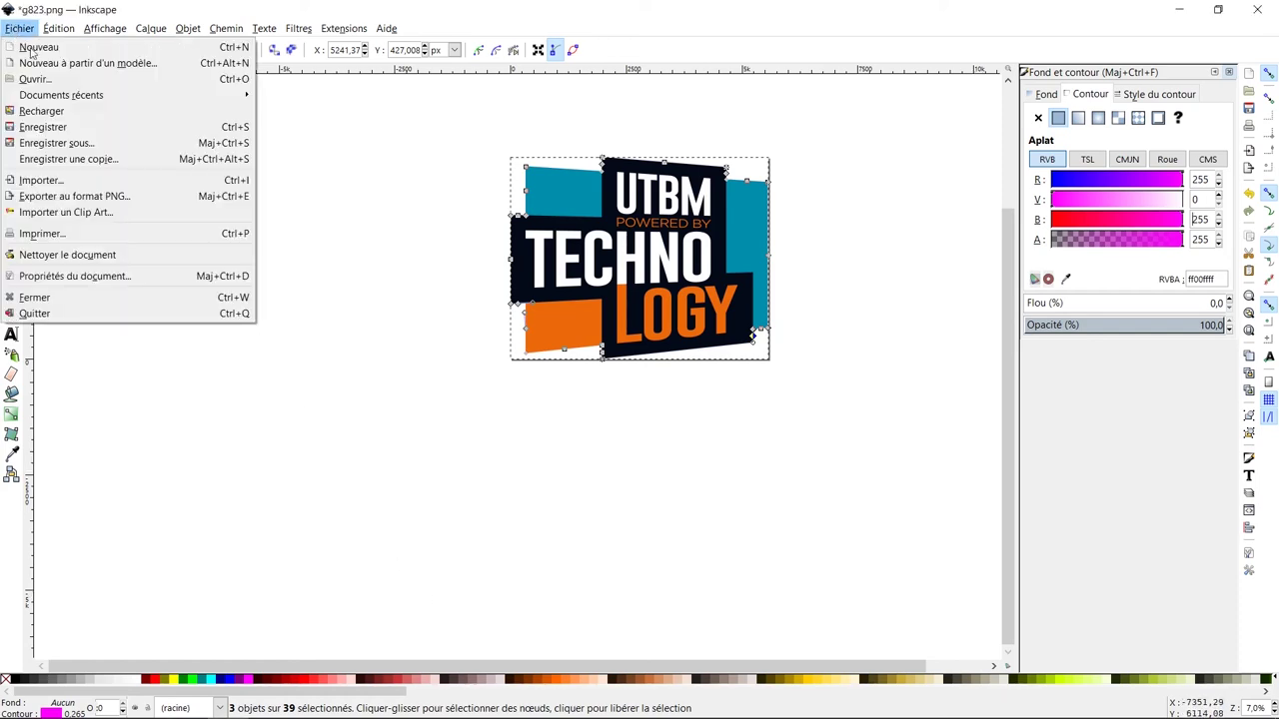
click(66, 146)
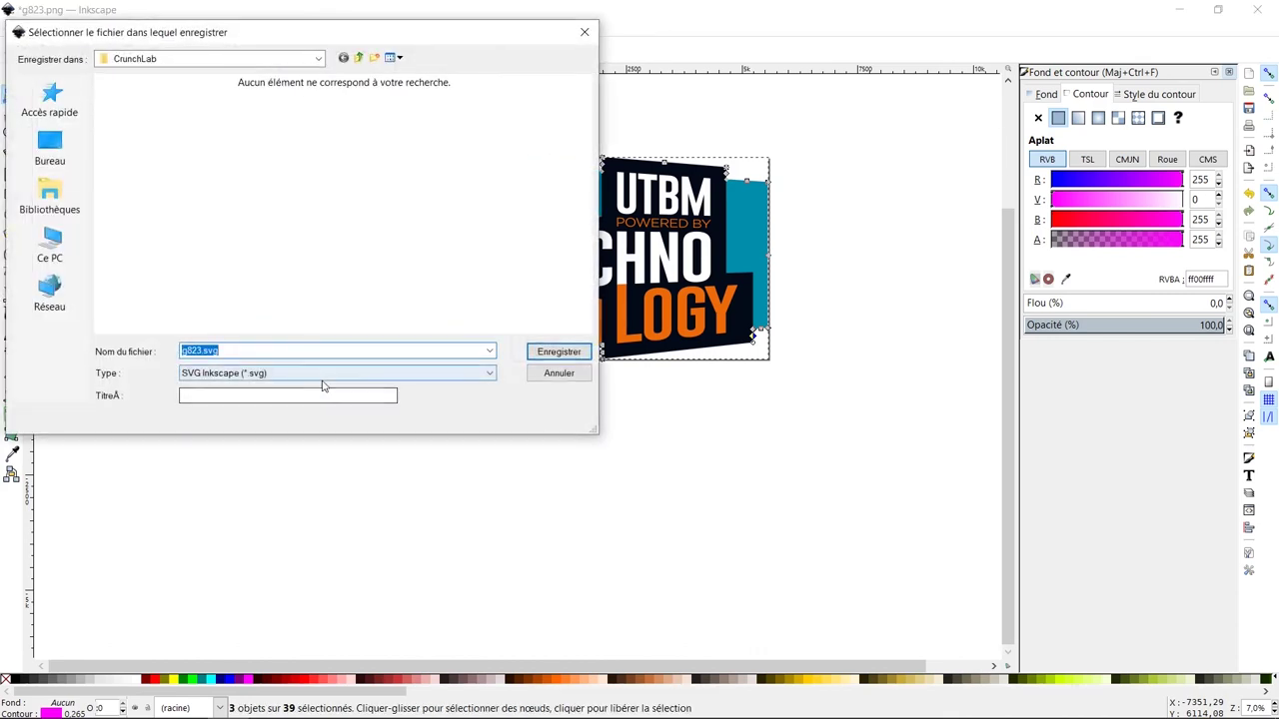
click(323, 375)
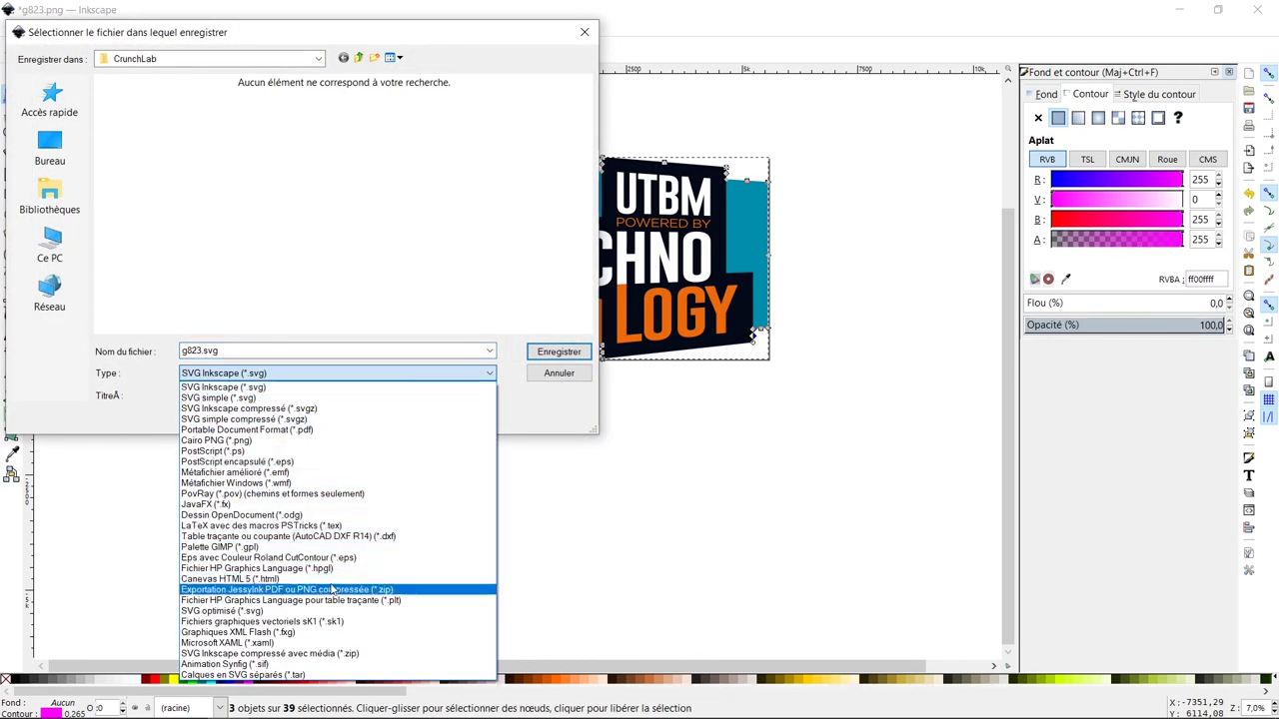
click(313, 558)
click(540, 350)
click(764, 476)
click(805, 493)
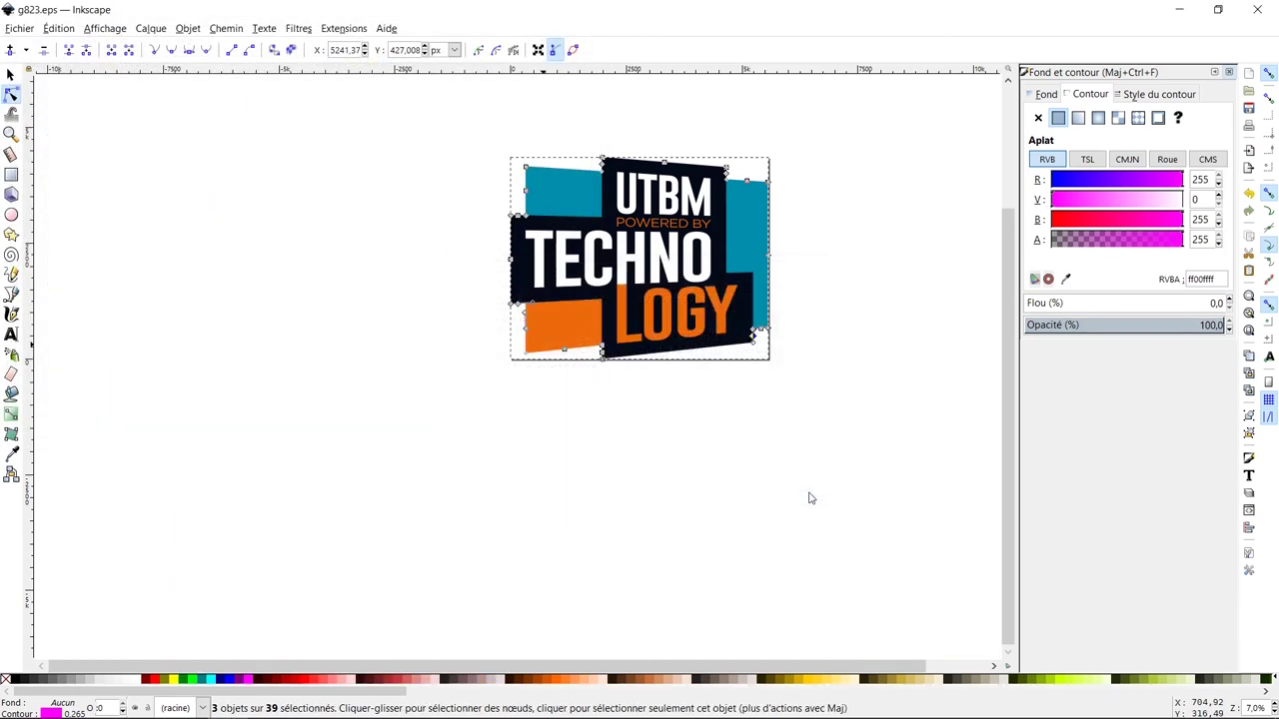